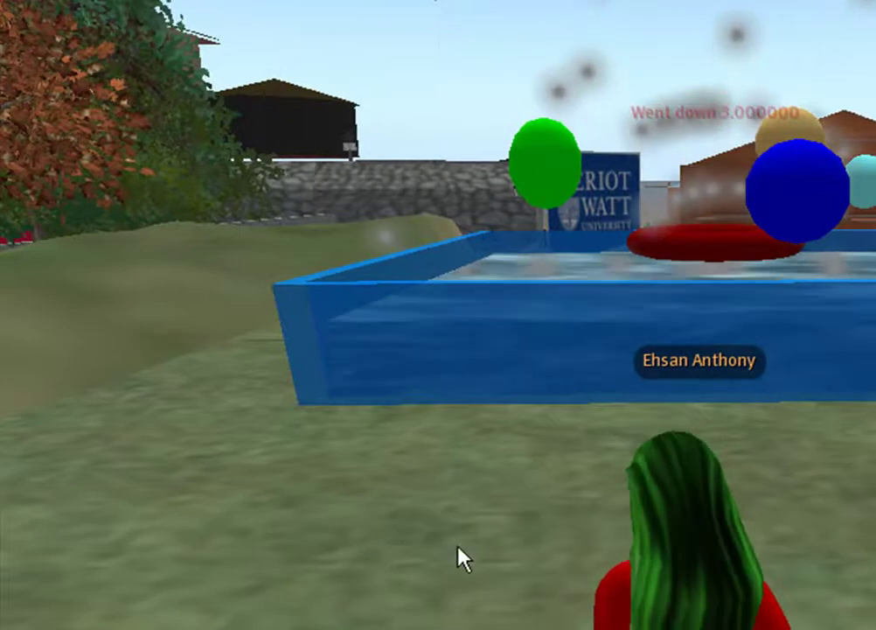
# Step: Create a new cube primitive on the ground between the avatar and the pool
pyautogui.rightClick(461, 557)
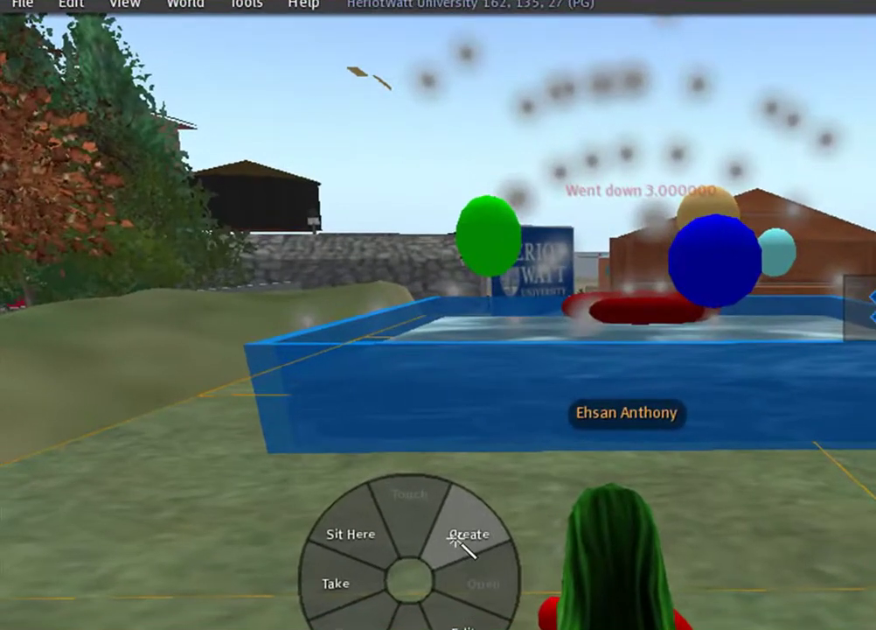
pyautogui.click(319, 423)
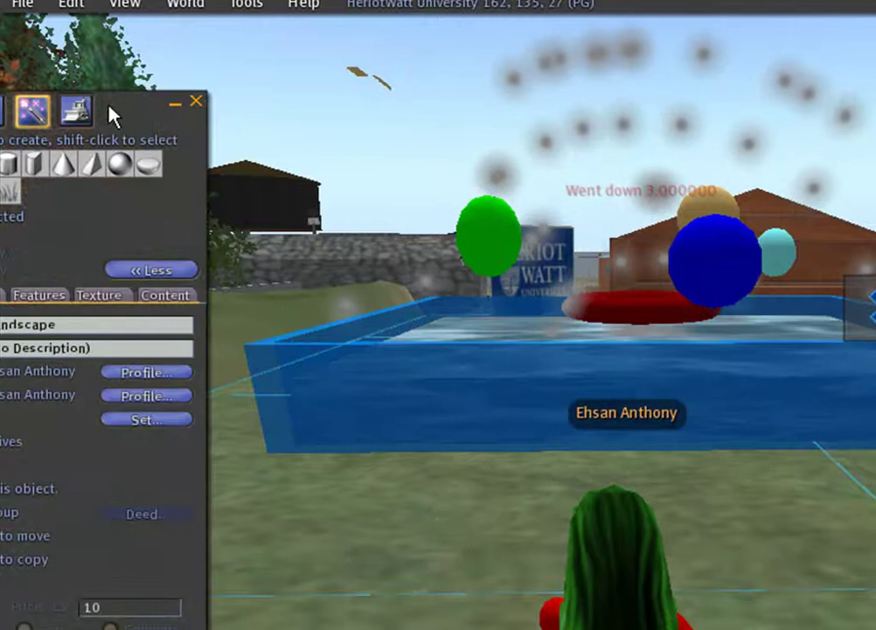
pyautogui.moveTo(109, 113); pyautogui.dragTo(378, 140)
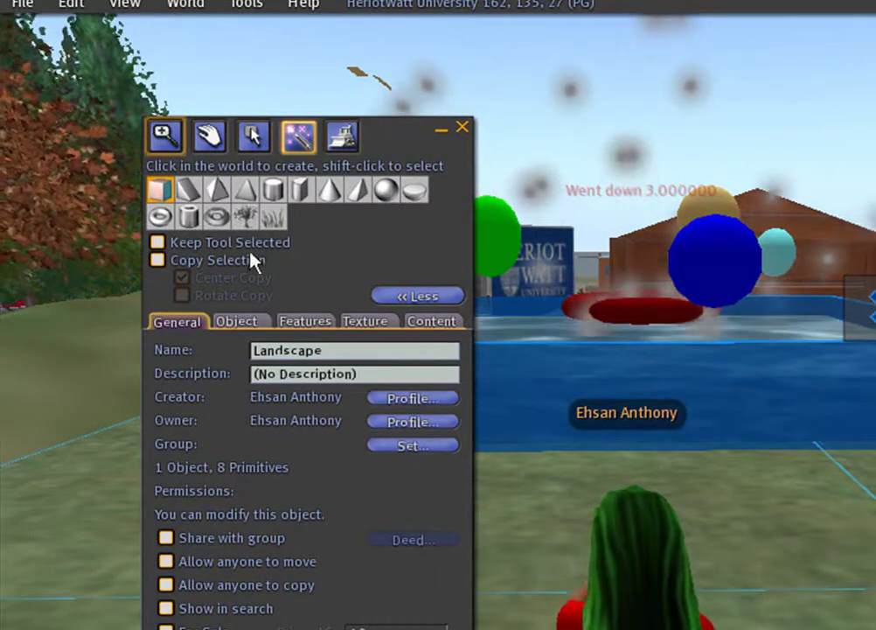
pyautogui.click(159, 191)
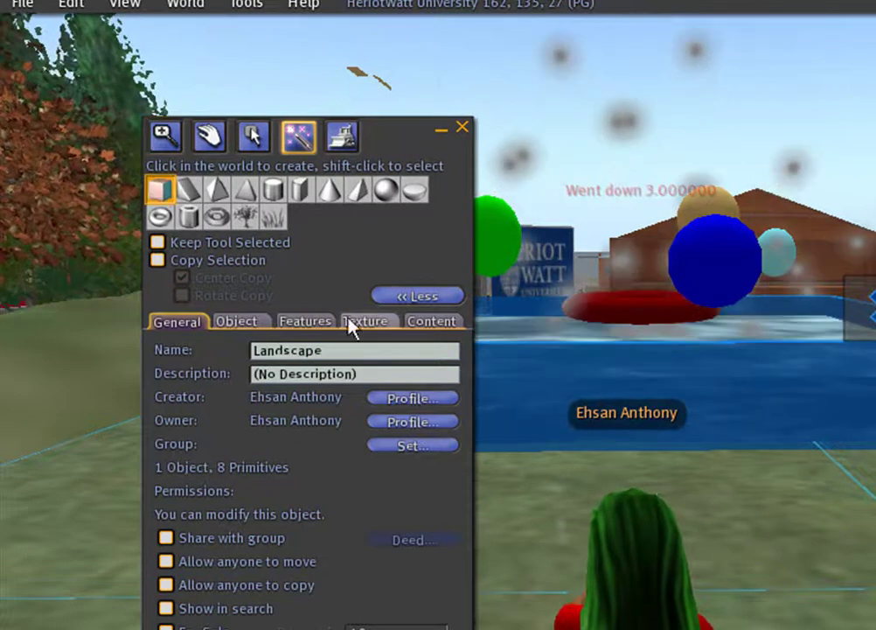
pyautogui.click(769, 505)
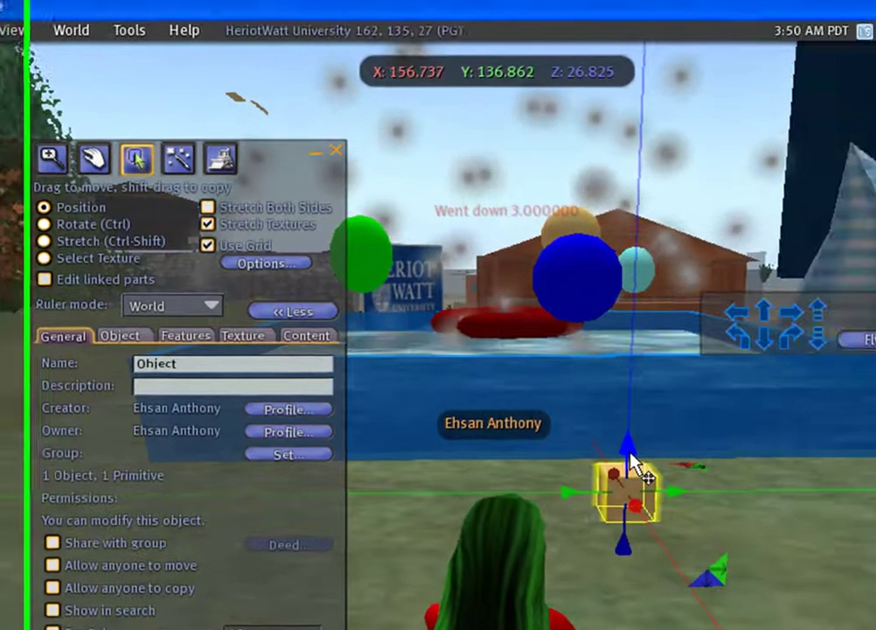
# Step: Move the cube up to about Z 28.24 and along the Y axis to about 138.11, and deselect it
pyautogui.moveTo(632, 455); pyautogui.dragTo(589, 316)
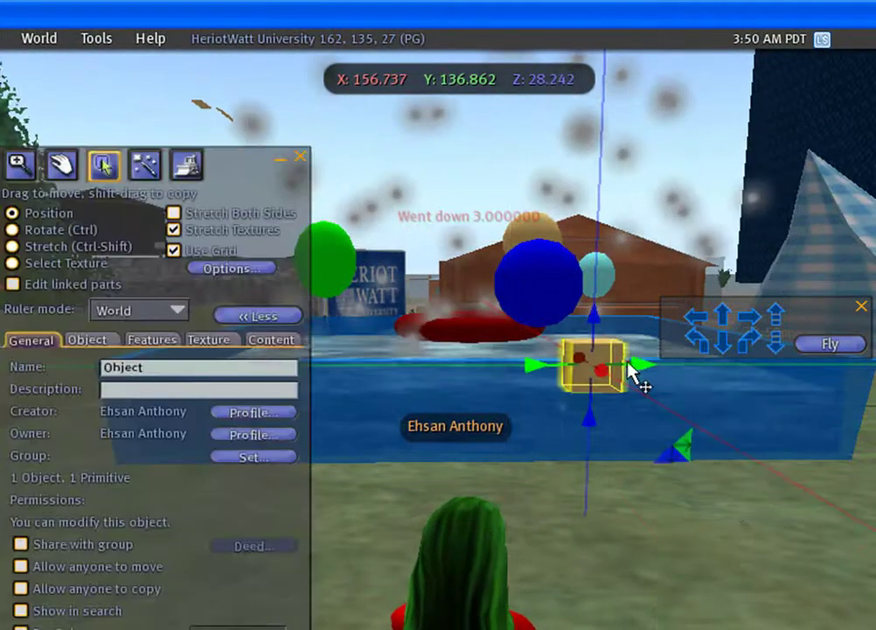
pyautogui.moveTo(642, 386); pyautogui.dragTo(762, 366)
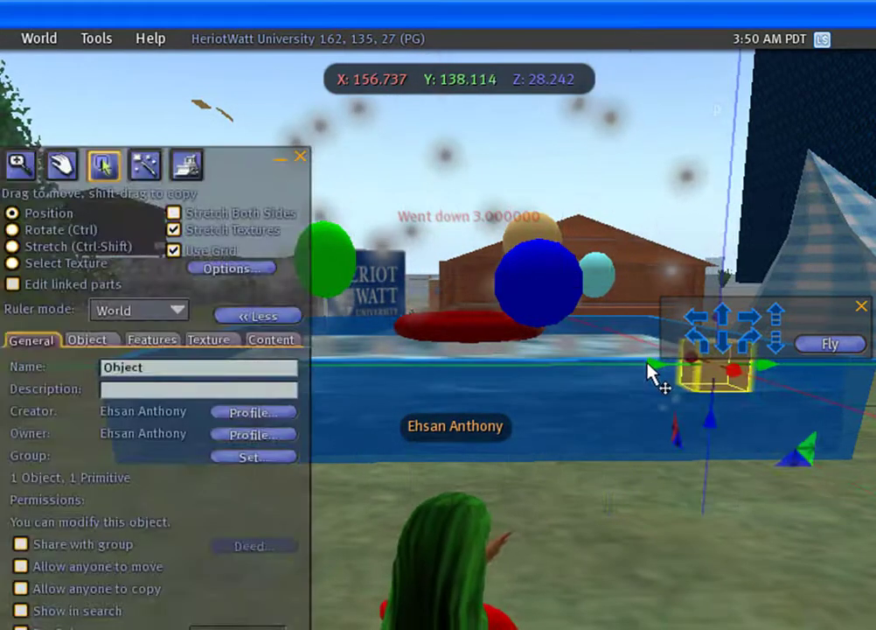
pyautogui.click(563, 366)
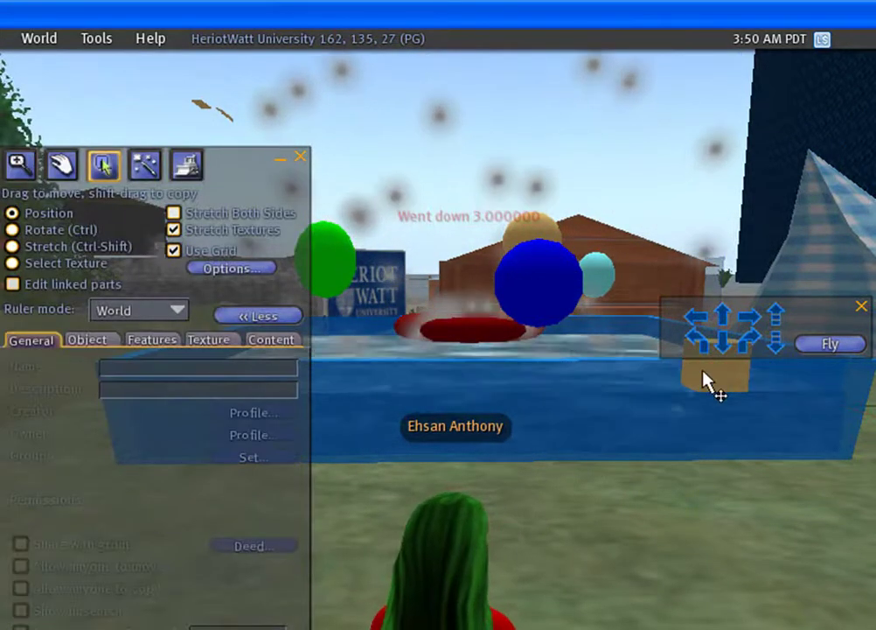
# Step: Edit the cube again and lower it to about Z 27.35
pyautogui.rightClick(707, 381)
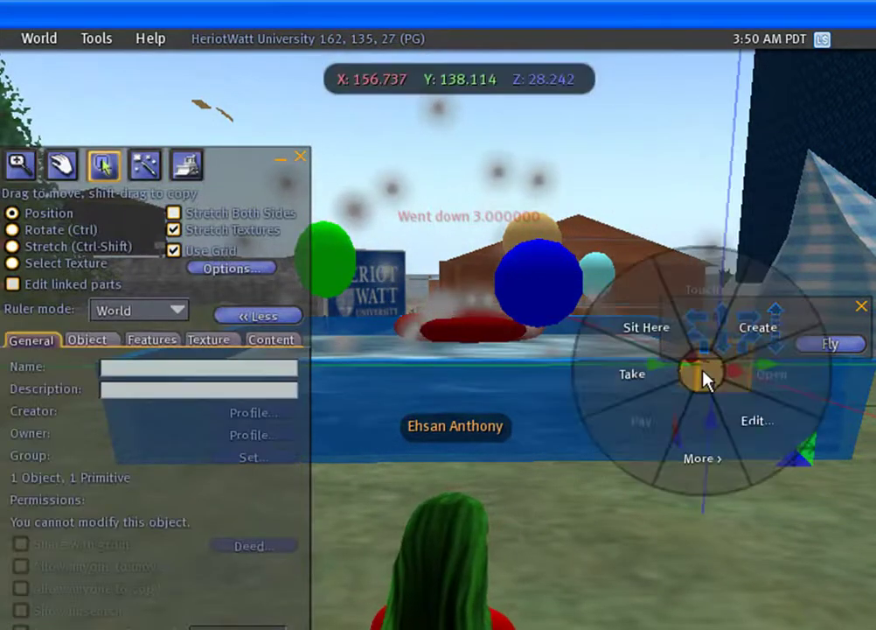
pyautogui.click(748, 426)
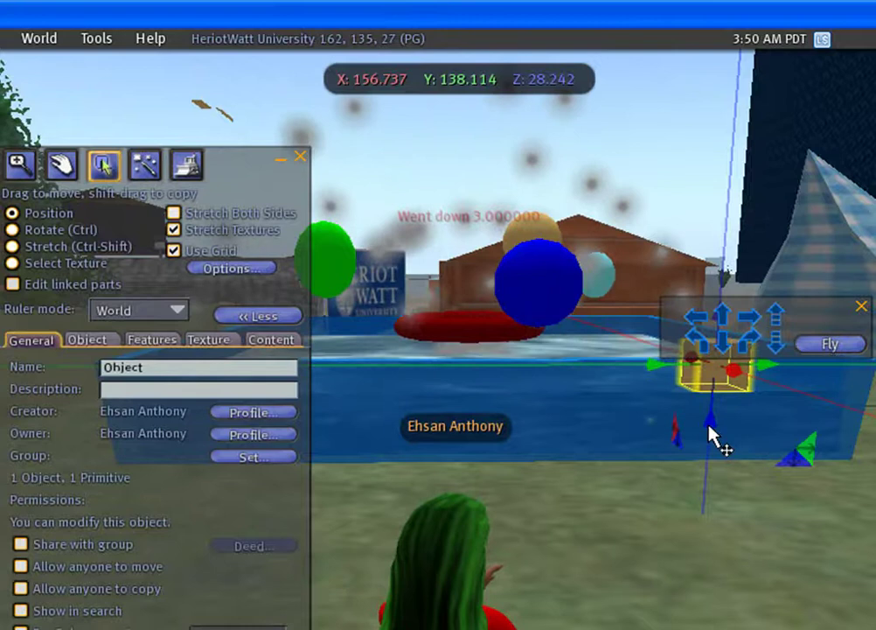
pyautogui.moveTo(710, 428); pyautogui.dragTo(714, 519)
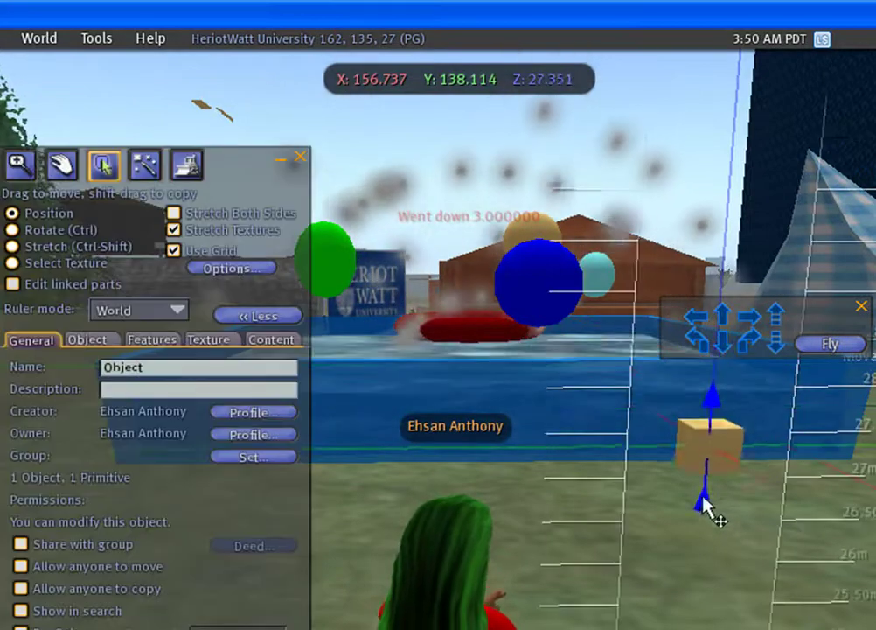
pyautogui.moveTo(682, 428); pyautogui.dragTo(581, 373)
# Step: Move the cube toward the avatar to about X 158.68 and raise it to about Z 28.10
pyautogui.rightClick(712, 446)
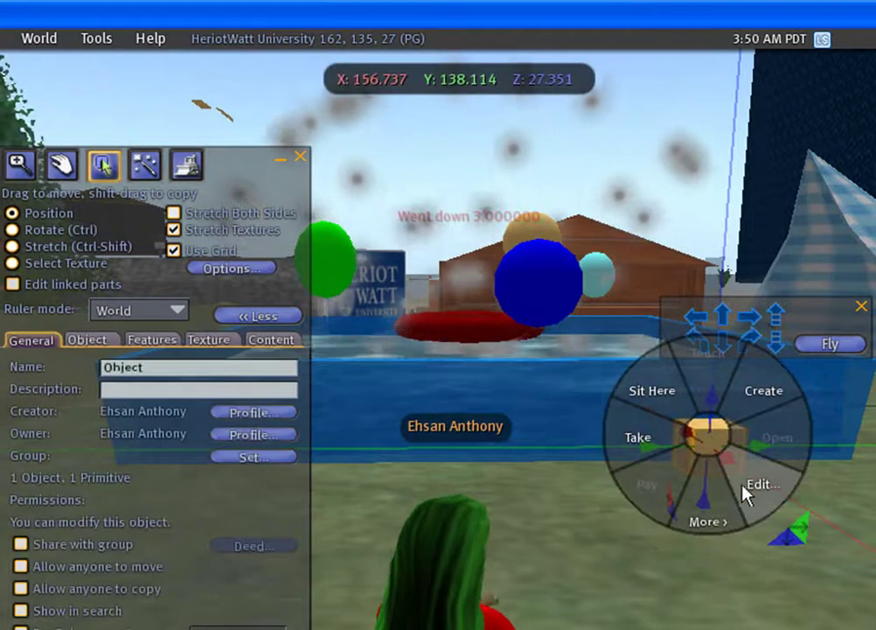
pyautogui.click(745, 492)
pyautogui.moveTo(734, 465); pyautogui.dragTo(806, 512)
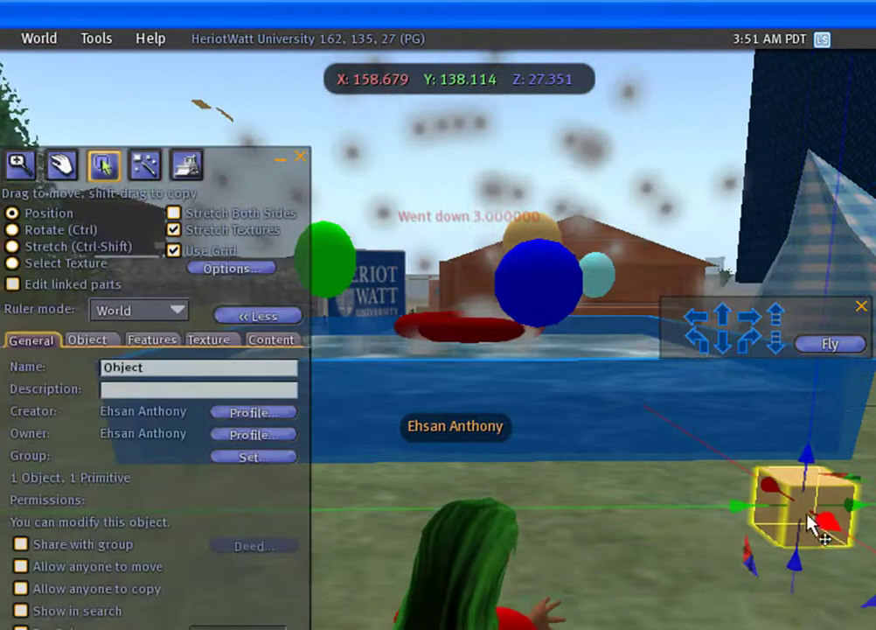
pyautogui.moveTo(808, 470); pyautogui.dragTo(666, 416)
# Step: Slide the cube along the Y axis to about 136.43, in front of the pool
pyautogui.rightClick(804, 429)
pyautogui.click(847, 466)
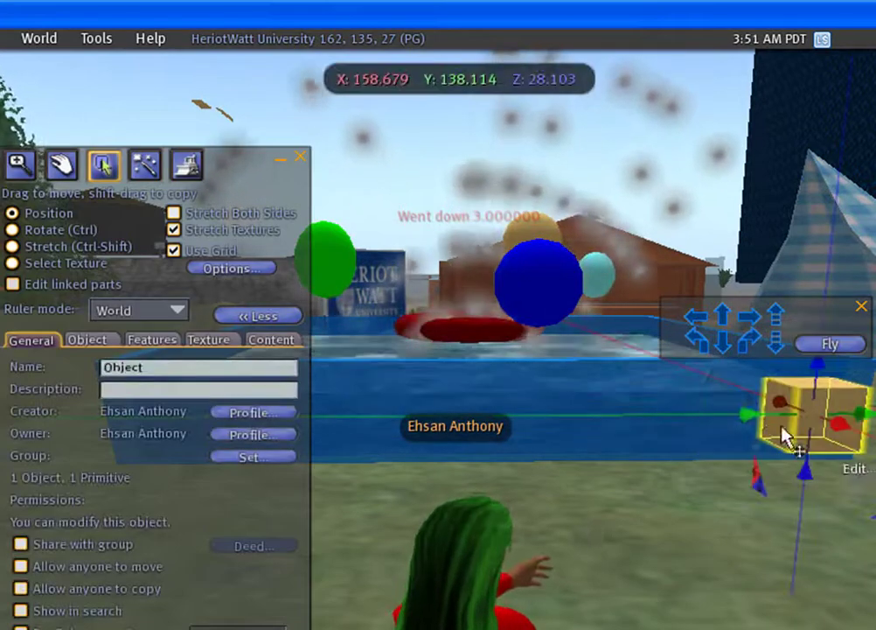
pyautogui.moveTo(862, 416); pyautogui.dragTo(636, 414)
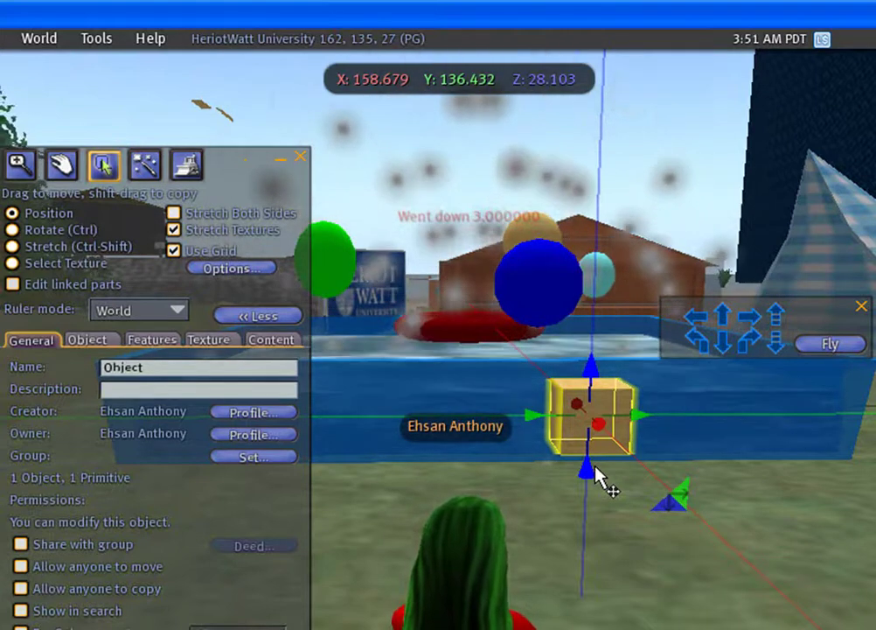
# Step: Stretch the cube into a block measuring about 1.04 m in X, 3.66 m in Y and 2.19 m in Z
pyautogui.hotkey('ctrl', 'shift')
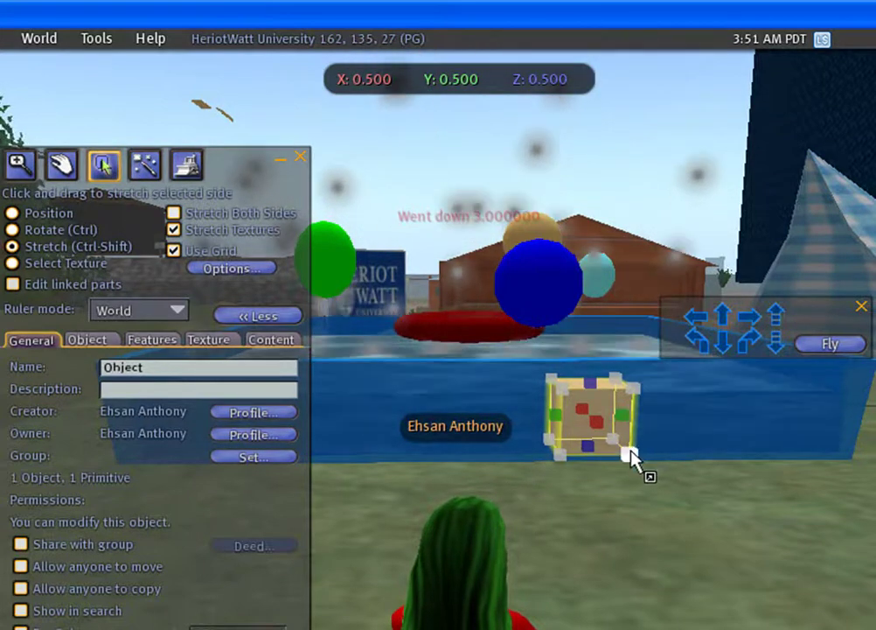
pyautogui.moveTo(641, 476); pyautogui.dragTo(655, 540)
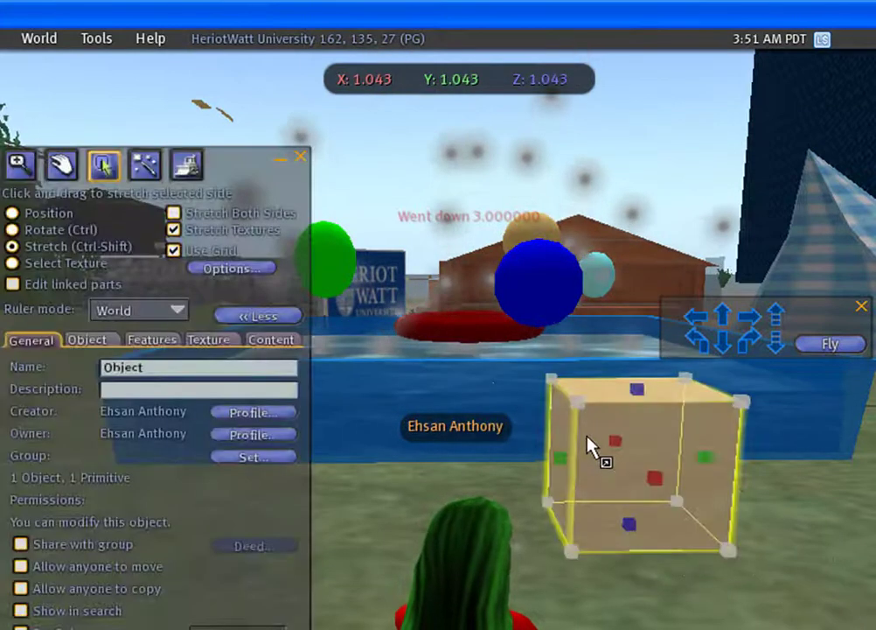
pyautogui.moveTo(560, 464); pyautogui.dragTo(302, 435)
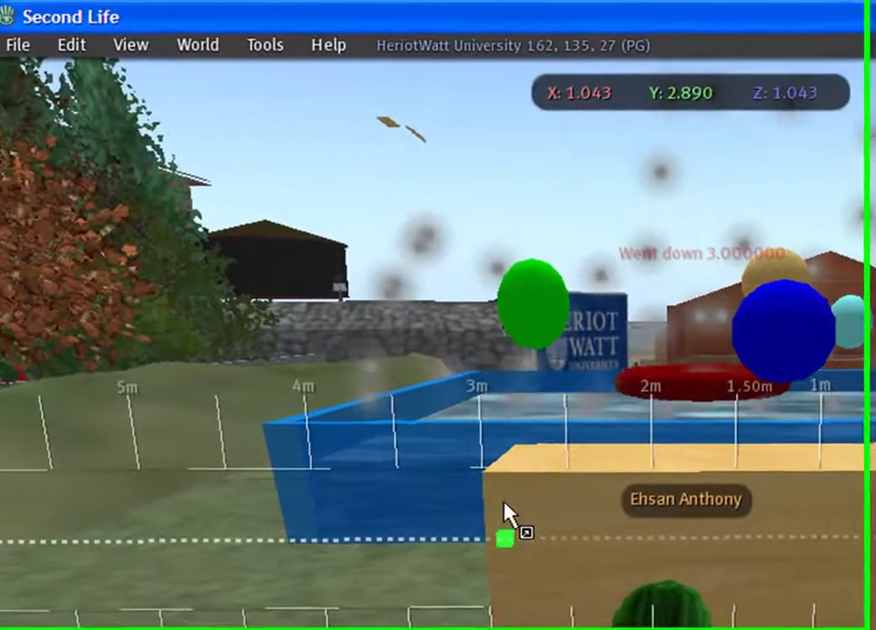
pyautogui.moveTo(506, 516); pyautogui.dragTo(505, 516)
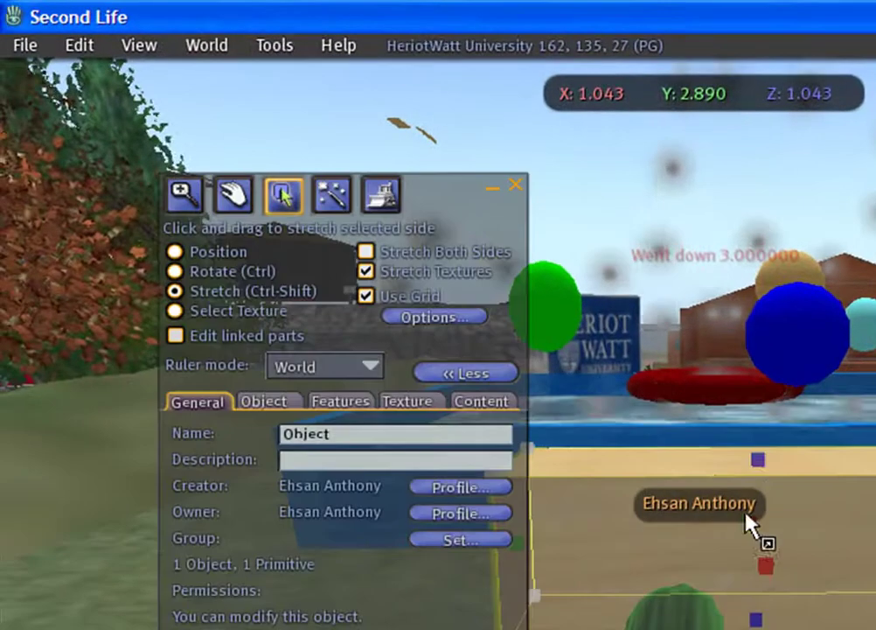
pyautogui.moveTo(752, 461); pyautogui.dragTo(759, 273)
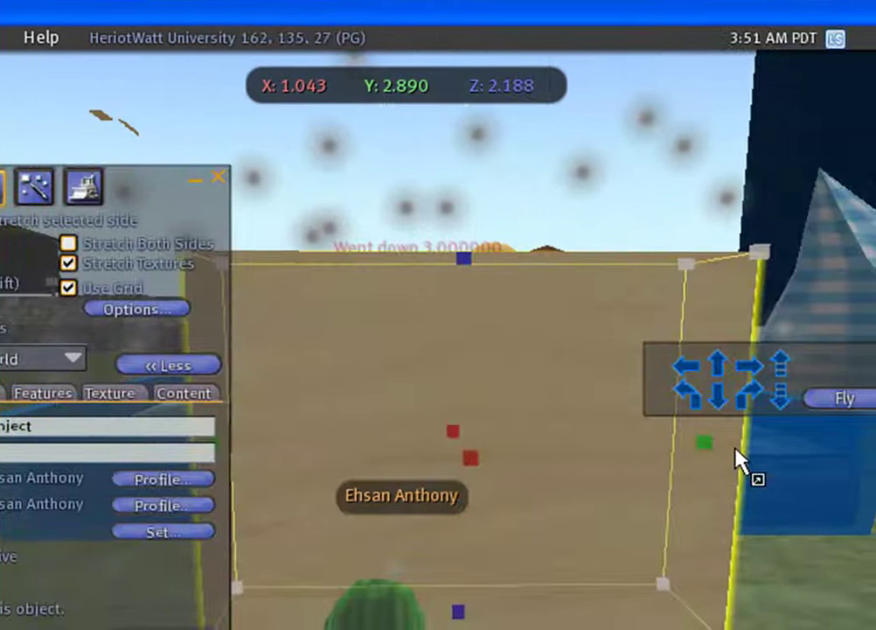
pyautogui.moveTo(707, 445); pyautogui.dragTo(832, 450)
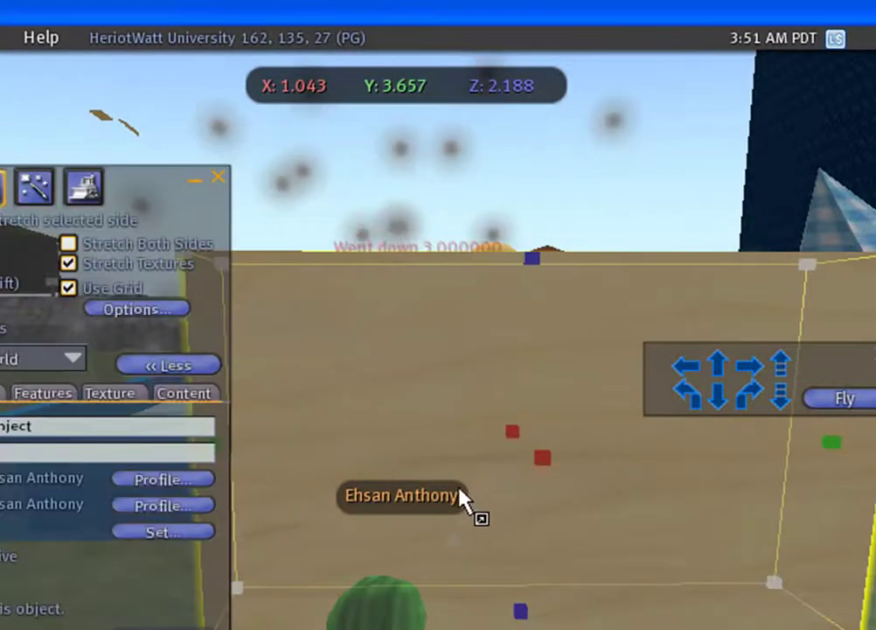
# Step: Flatten the block into a wall 0.01 m thick in X and stretch its height to about 3.05 m
pyautogui.moveTo(548, 462); pyautogui.dragTo(506, 419)
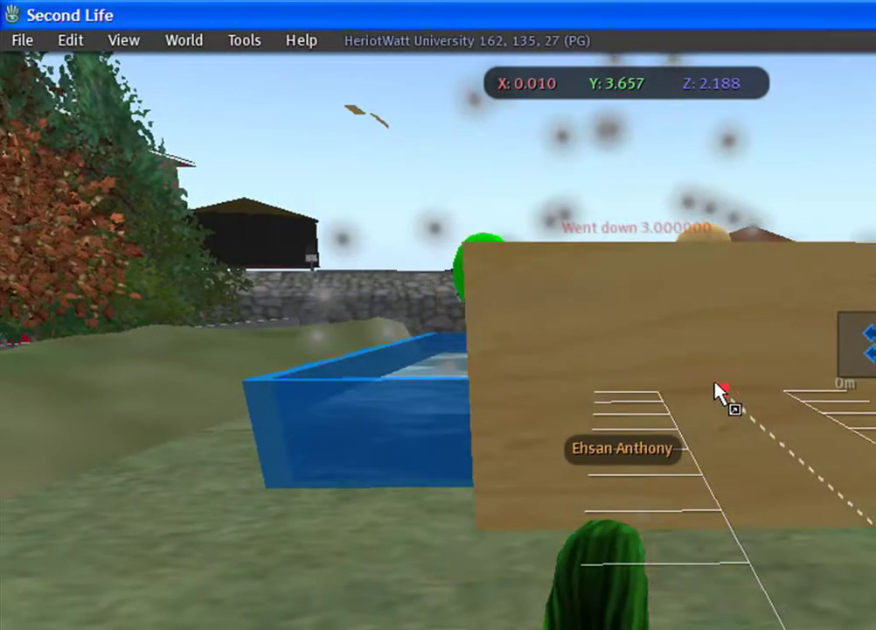
pyautogui.moveTo(717, 388)
pyautogui.mouseDown()
pyautogui.moveTo(788, 522)
pyautogui.moveTo(794, 567)
pyautogui.moveTo(717, 394)
pyautogui.mouseUp()
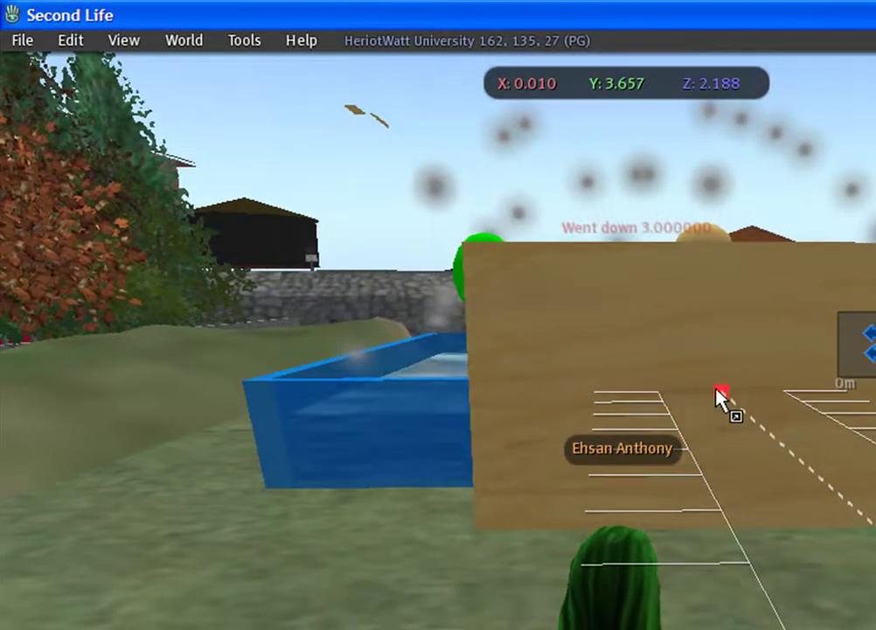
pyautogui.moveTo(719, 395); pyautogui.dragTo(702, 280)
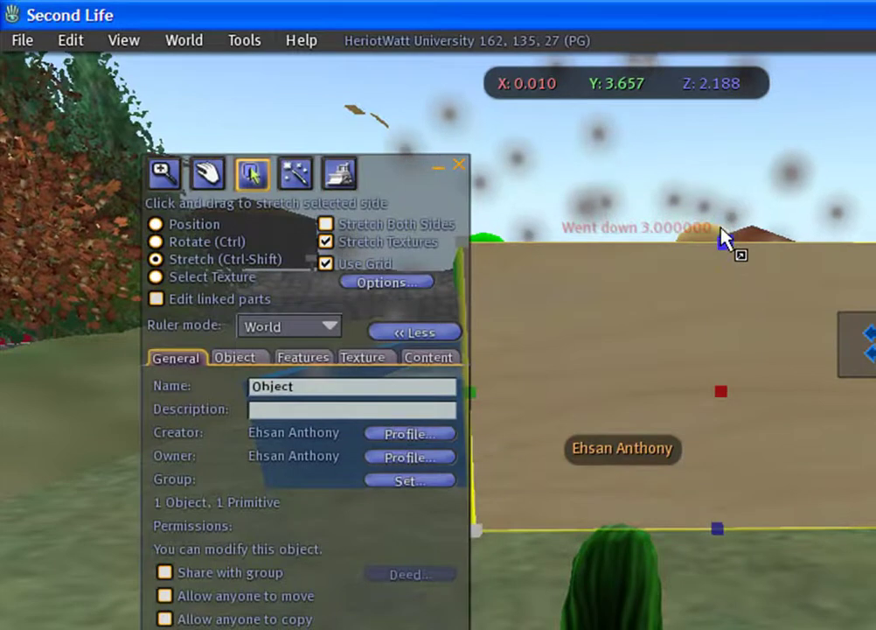
pyautogui.moveTo(720, 239); pyautogui.dragTo(707, 115)
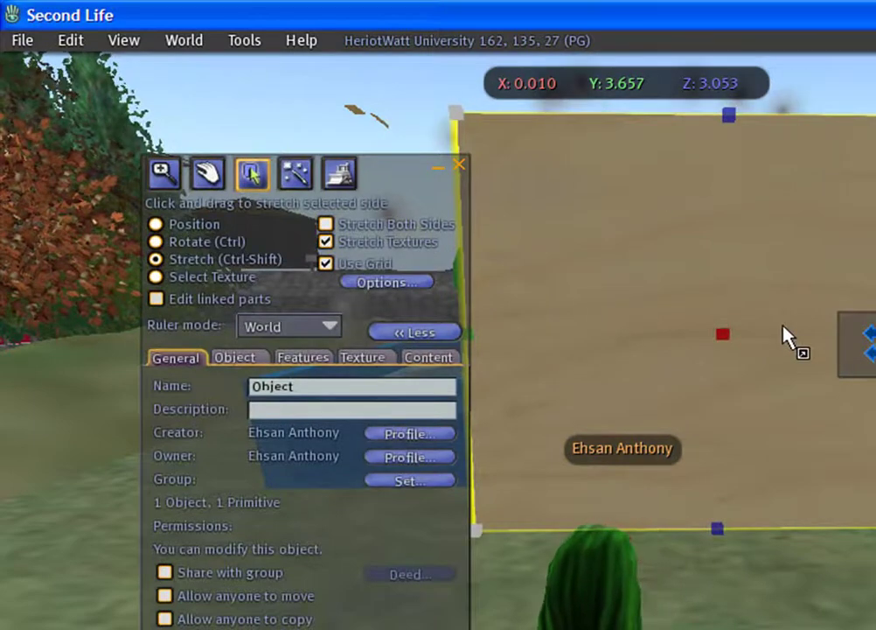
pyautogui.hotkey('ctrl', 'shift')
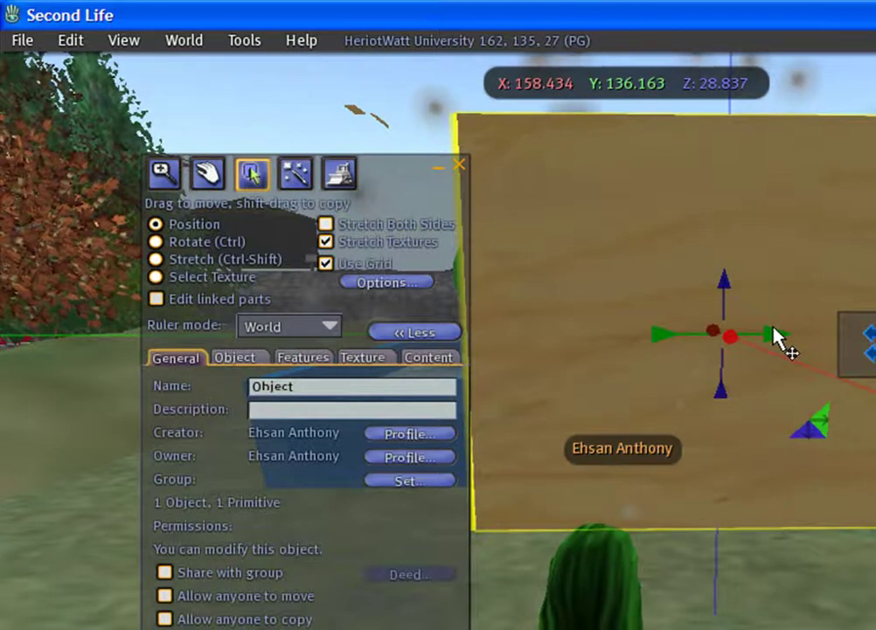
# Step: Take the wall into the inventory and choose Take Copy on the red ring in the pool
pyautogui.rightClick(619, 352)
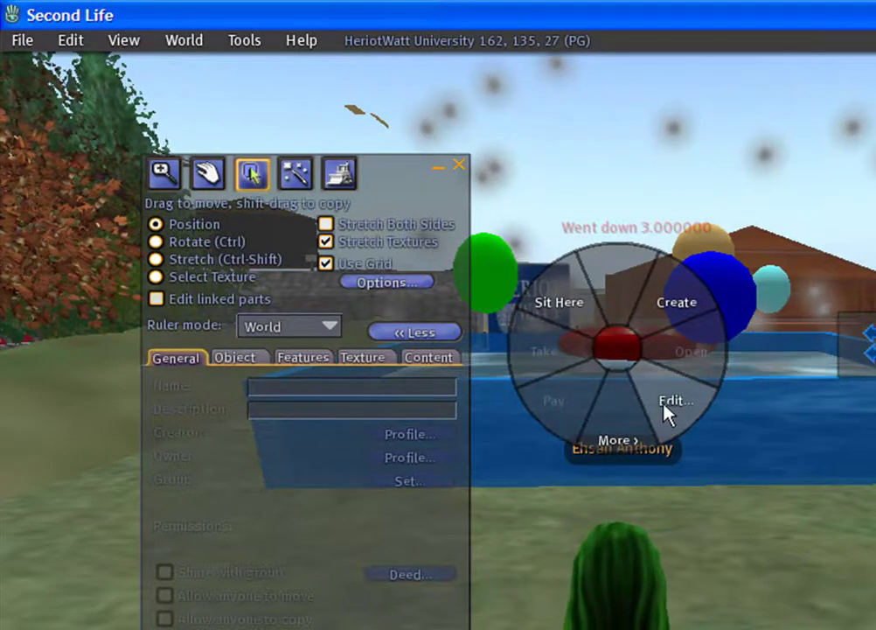
pyautogui.click(620, 428)
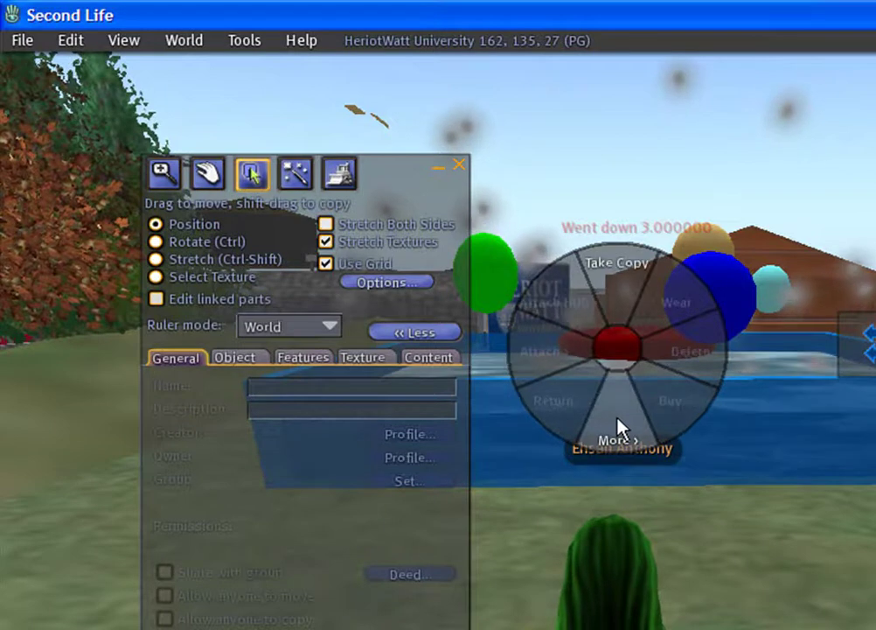
pyautogui.click(617, 287)
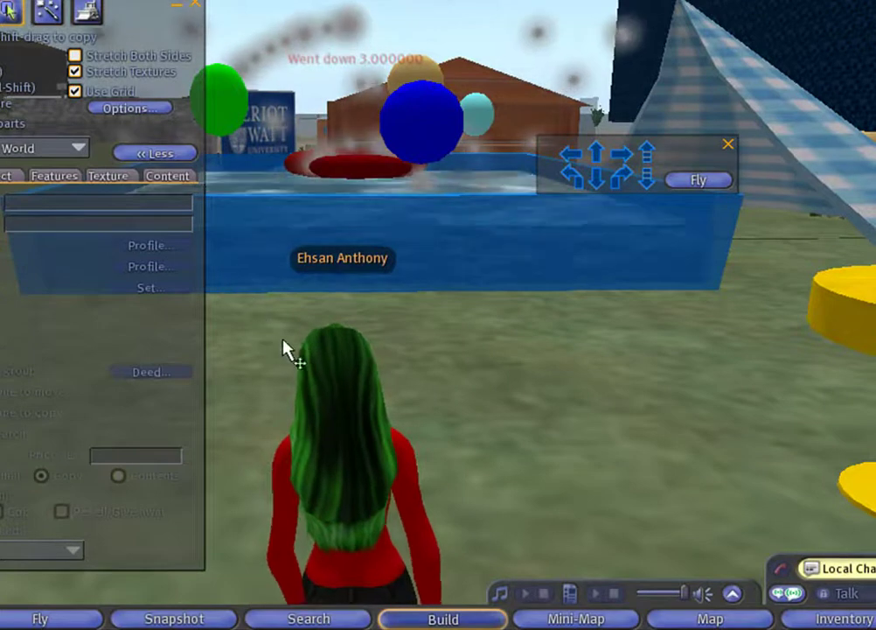
# Step: Place the wall object from the inventory back into the world in front of the avatar, and close the inventory
pyautogui.click(809, 619)
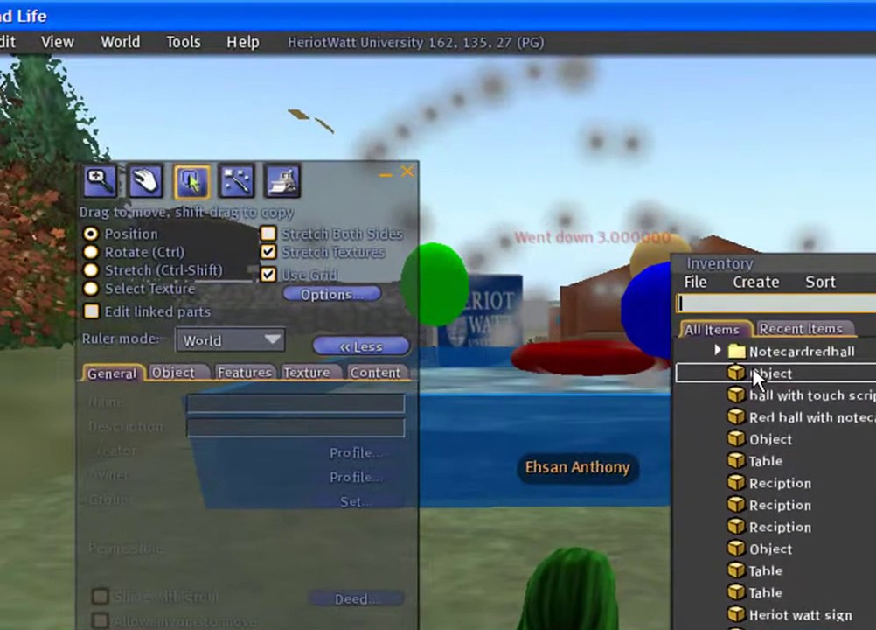
pyautogui.click(496, 178)
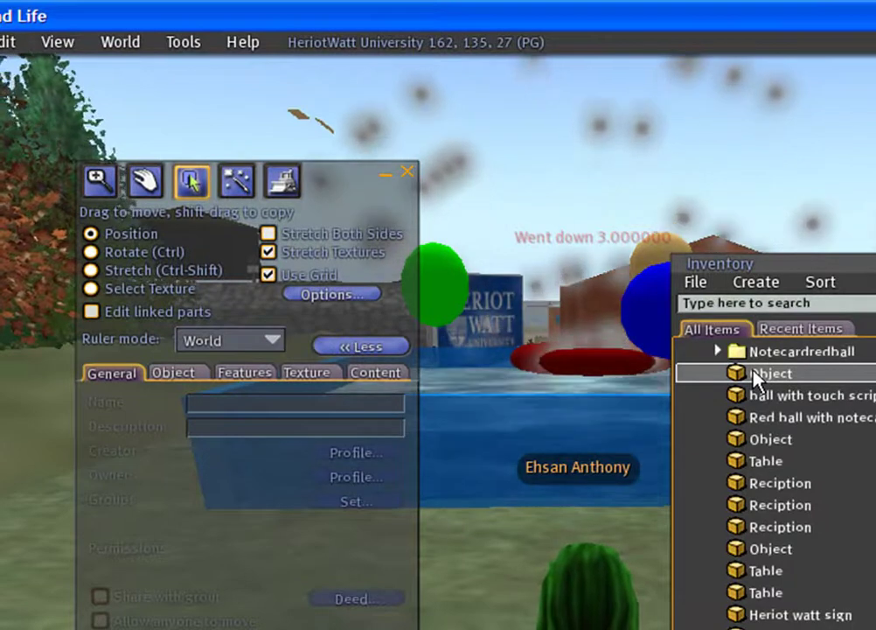
pyautogui.moveTo(757, 377); pyautogui.dragTo(543, 502)
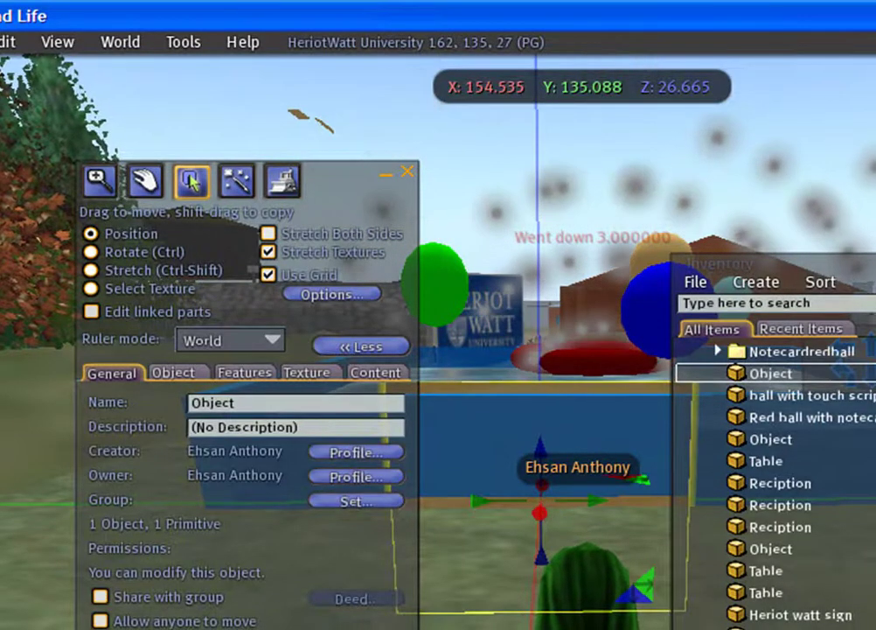
pyautogui.hotkey('ctrl', 'i')
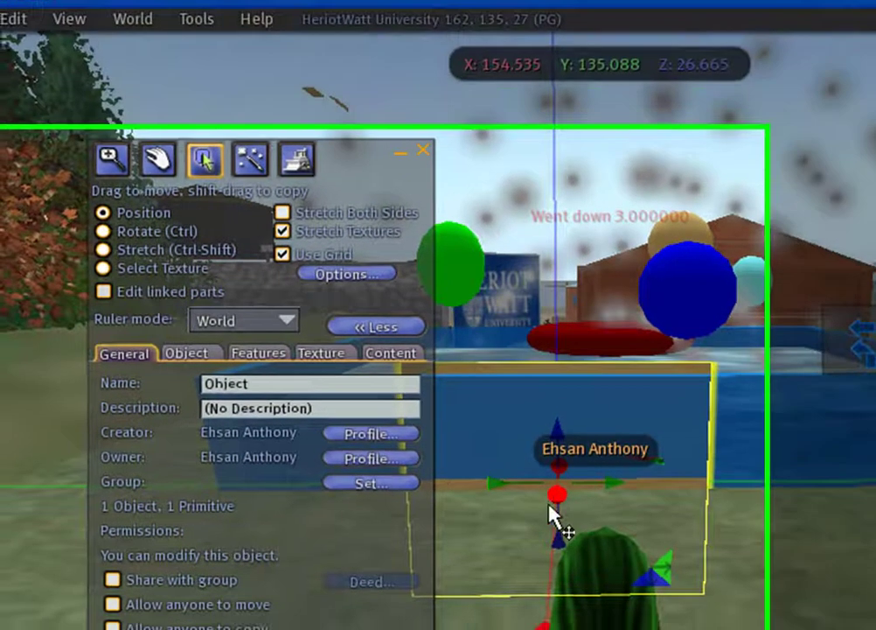
# Step: Move the placed wall to about X 158.80, Y 133.94, Z 29.12, so it stands above the ground beside the avatar
pyautogui.moveTo(543, 539); pyautogui.dragTo(511, 624)
pyautogui.moveTo(626, 504); pyautogui.dragTo(635, 593)
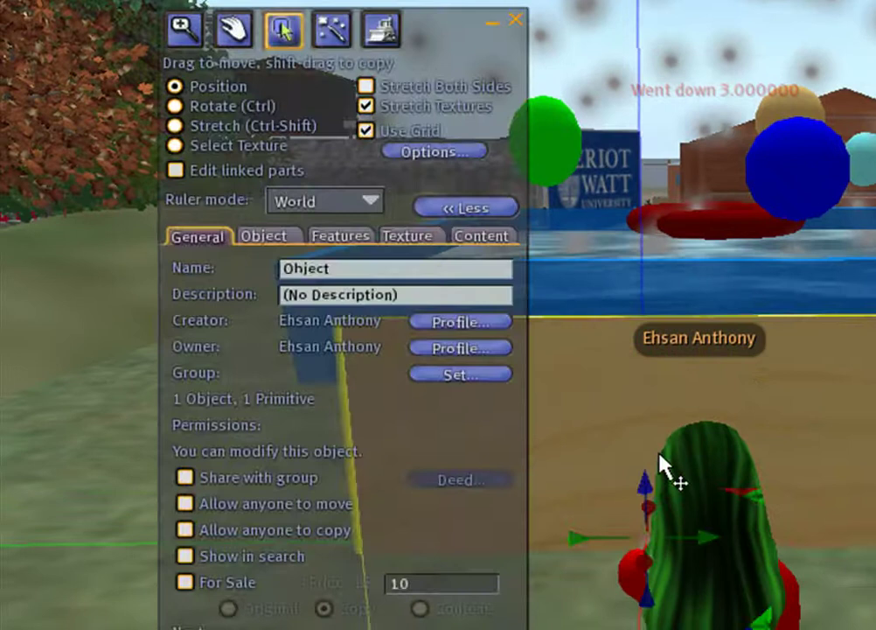
pyautogui.moveTo(639, 479); pyautogui.dragTo(646, 122)
pyautogui.moveTo(717, 168); pyautogui.dragTo(328, 340)
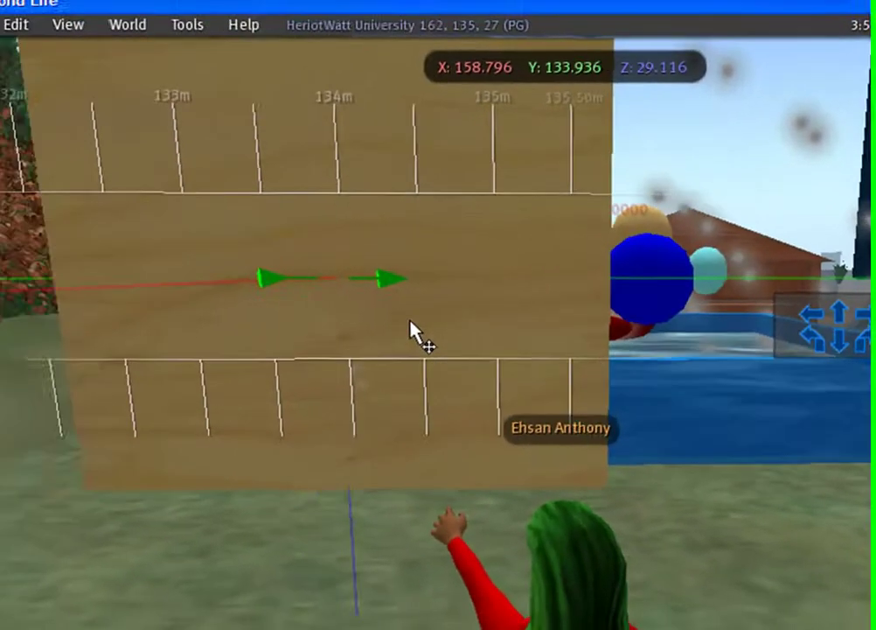
# Step: Move the wall to about X 143.89, Y 138.82, beyond the pool behind the blue ball, and deselect it
pyautogui.moveTo(415, 337); pyautogui.dragTo(542, 365)
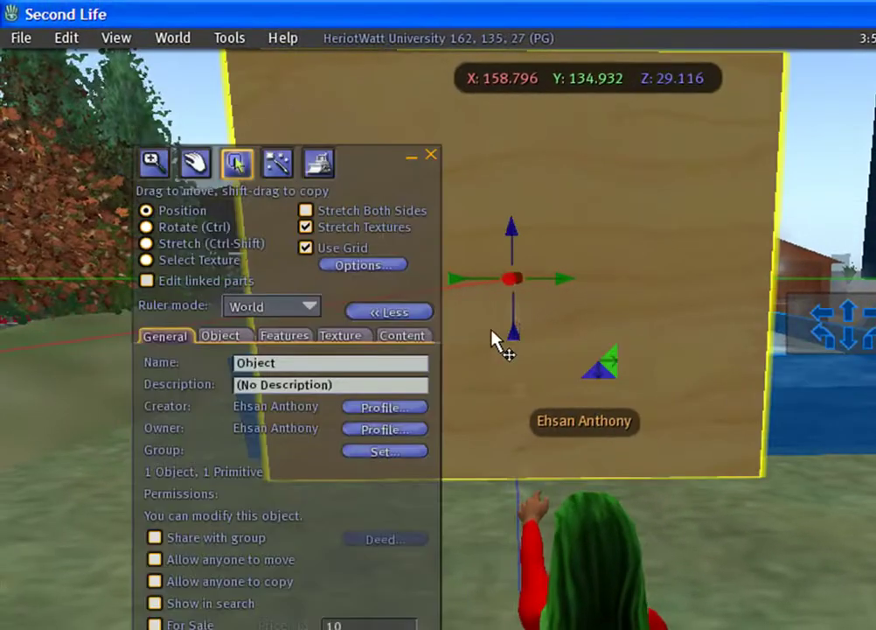
pyautogui.moveTo(509, 278); pyautogui.dragTo(552, 294)
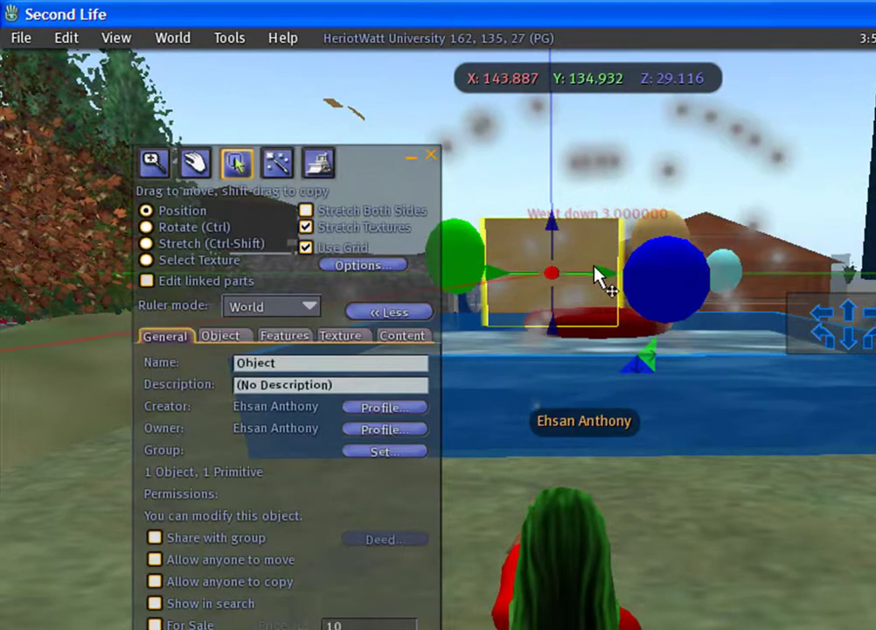
pyautogui.press('Right')
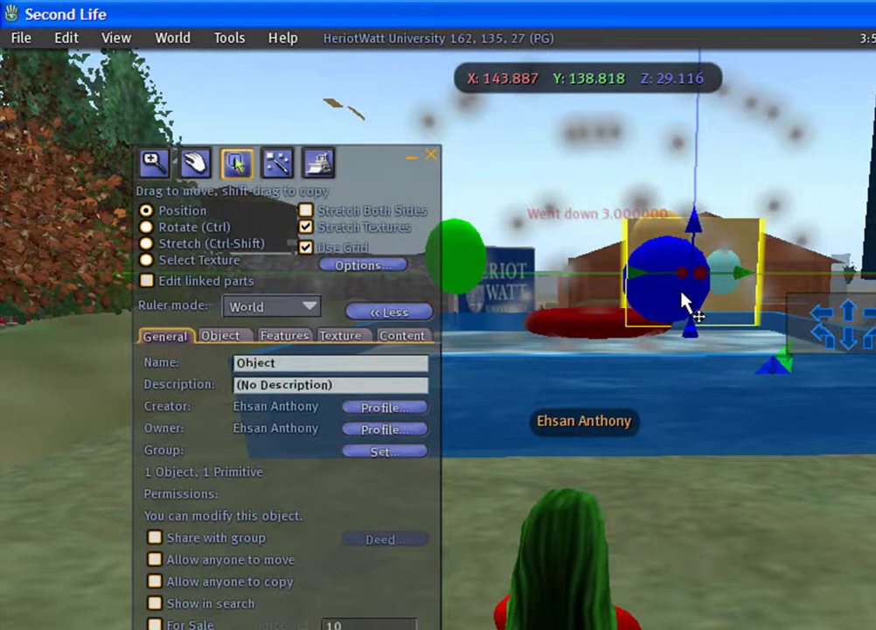
pyautogui.click(514, 260)
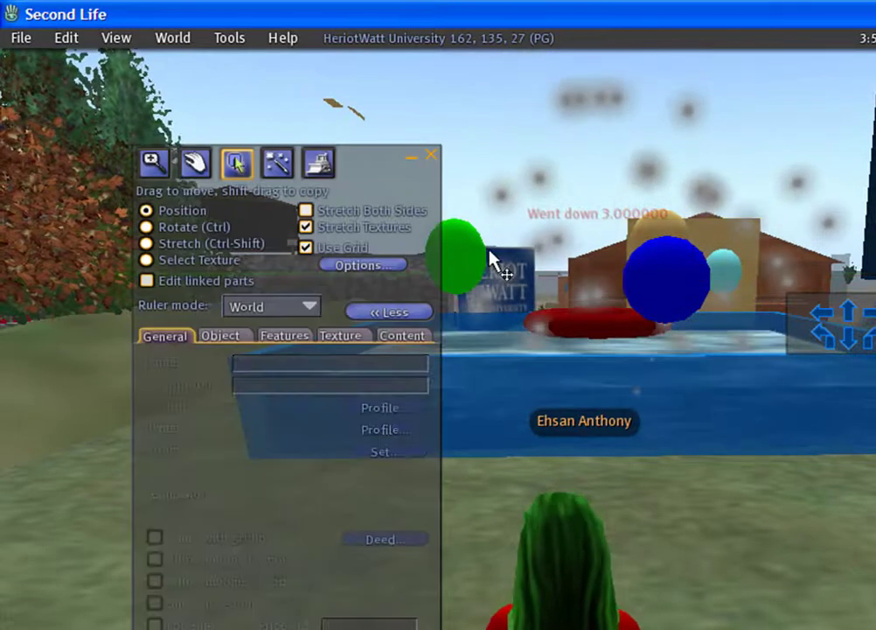
# Step: Reselect the wall behind the blue ball, delete it from the world, and close the build window
pyautogui.rightClick(717, 234)
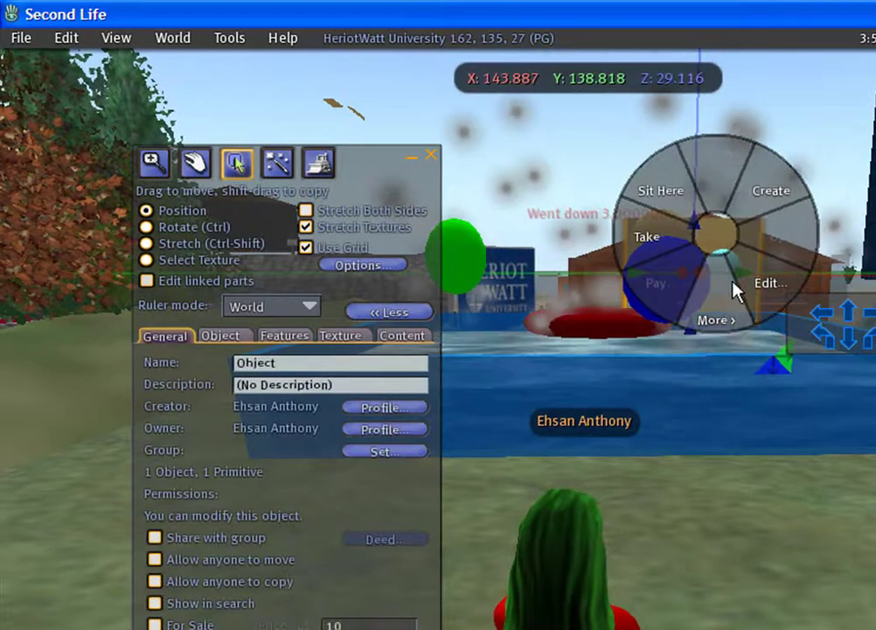
pyautogui.click(766, 291)
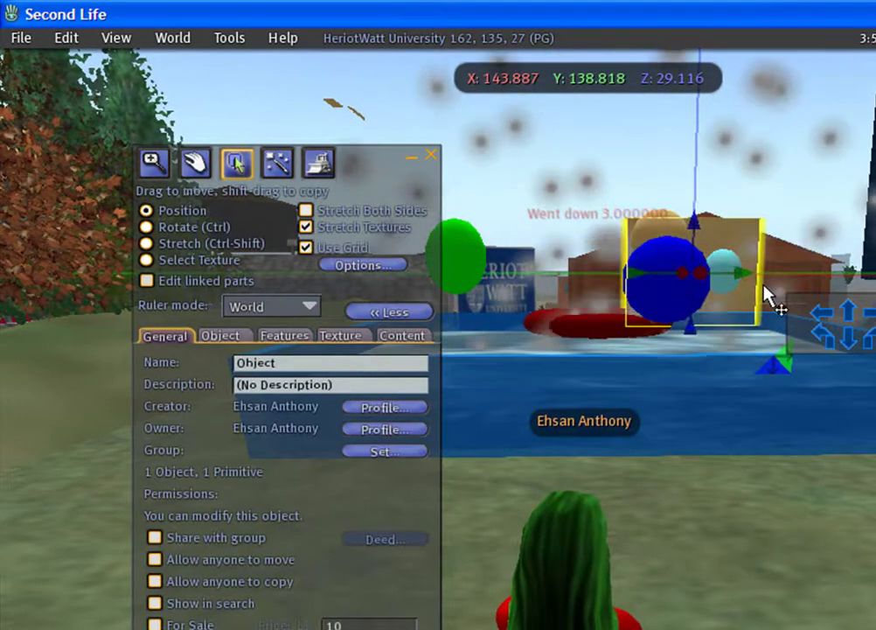
pyautogui.rightClick(741, 248)
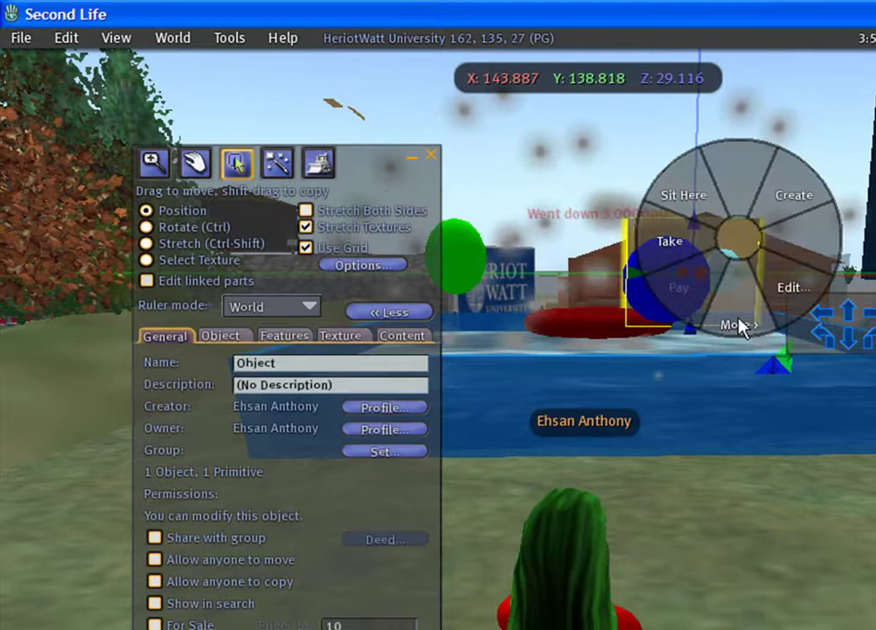
pyautogui.click(739, 324)
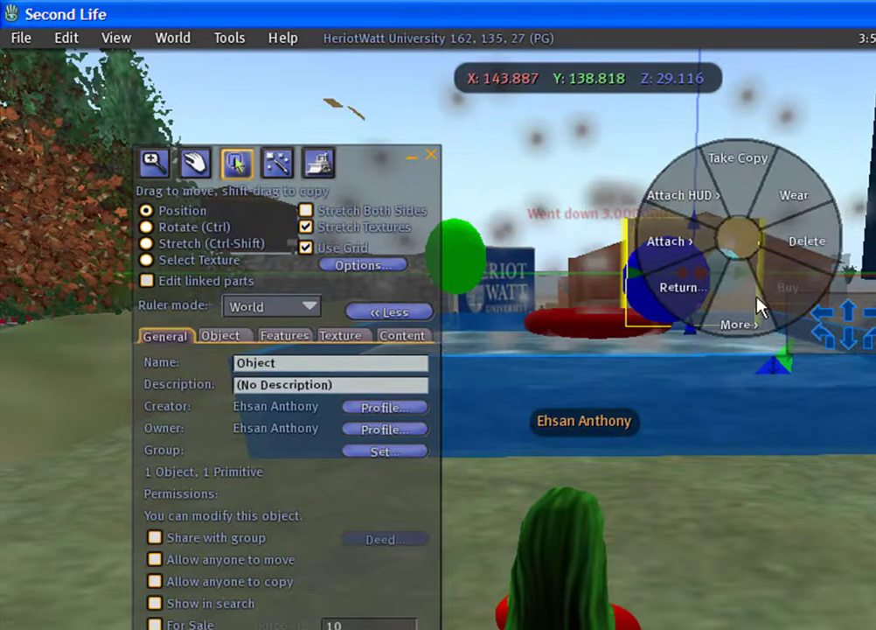
pyautogui.click(803, 249)
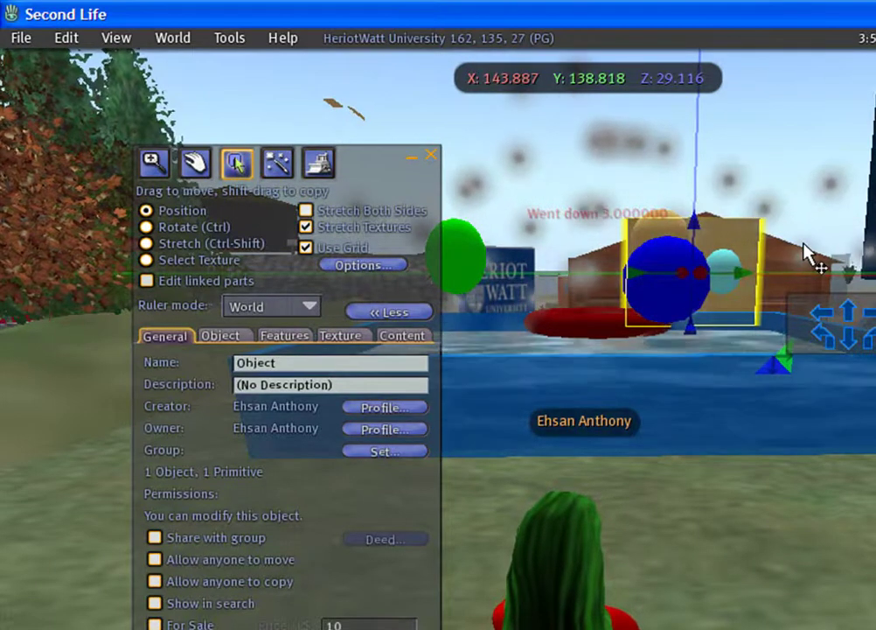
pyautogui.rightClick(738, 251)
pyautogui.click(782, 290)
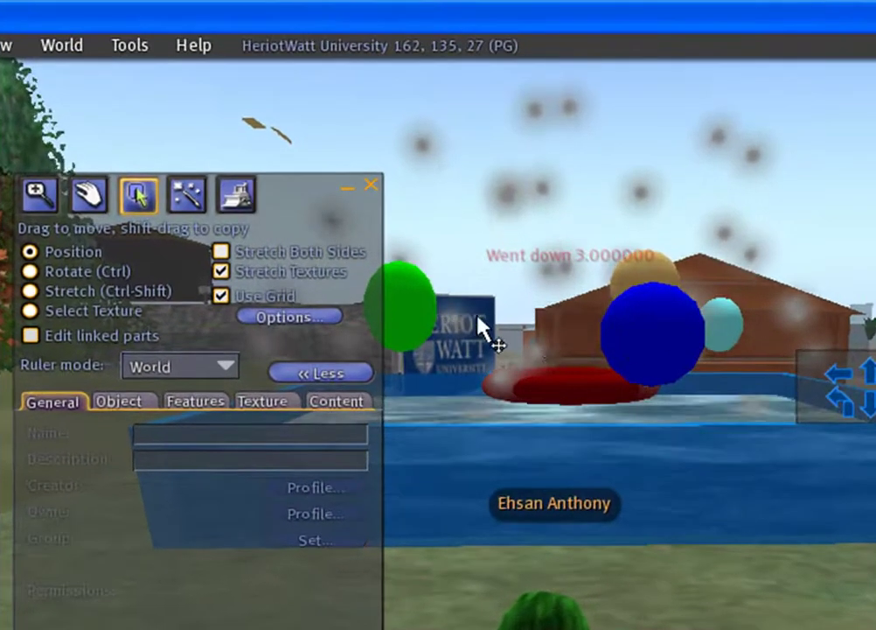
pyautogui.click(371, 186)
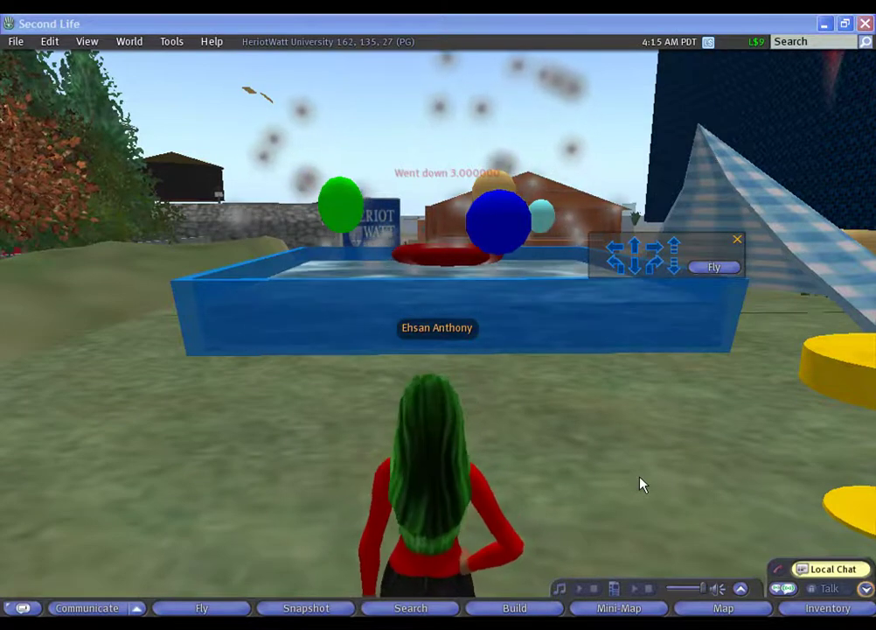
# Step: Open the grass ground object for editing and look through its Features, Texture and Content settings
pyautogui.click(586, 447)
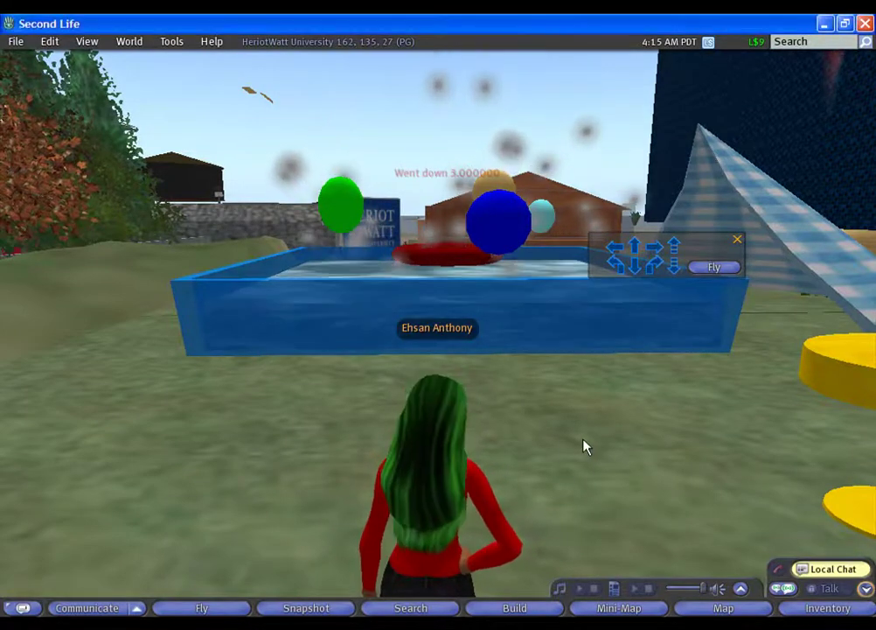
pyautogui.rightClick(585, 445)
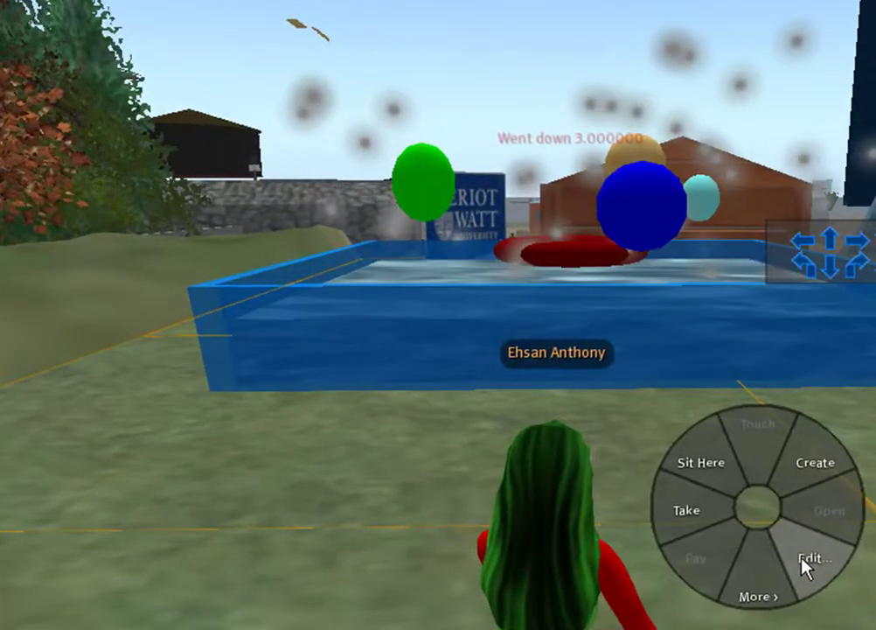
pyautogui.click(744, 538)
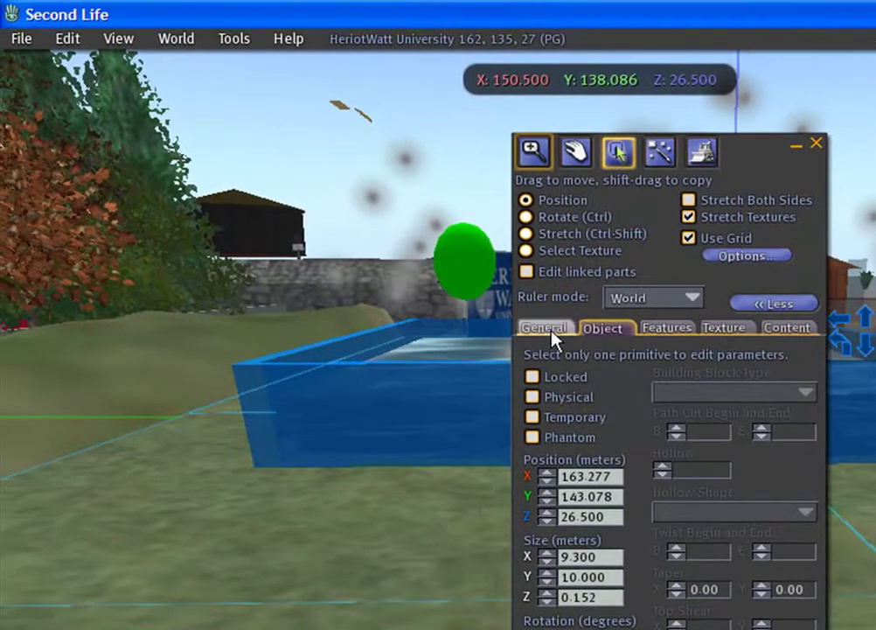
pyautogui.click(675, 337)
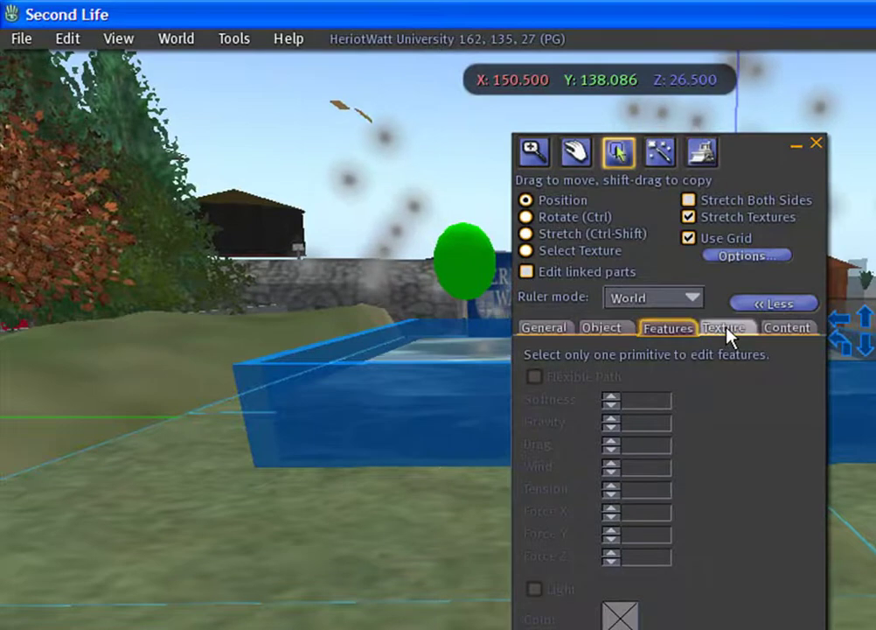
pyautogui.click(728, 327)
pyautogui.click(797, 329)
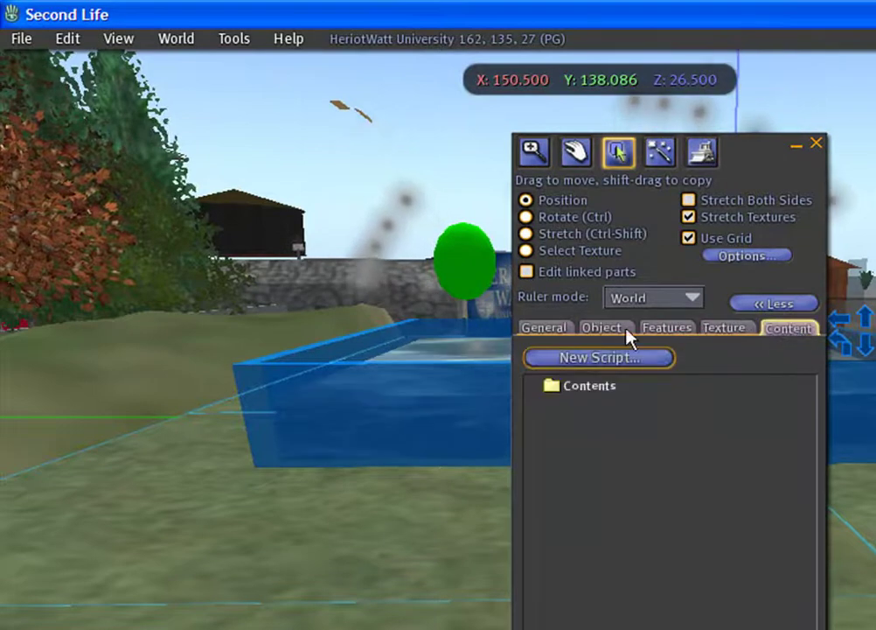
# Step: Examine the ground object's General properties, its Object parameters and its Features options
pyautogui.click(544, 329)
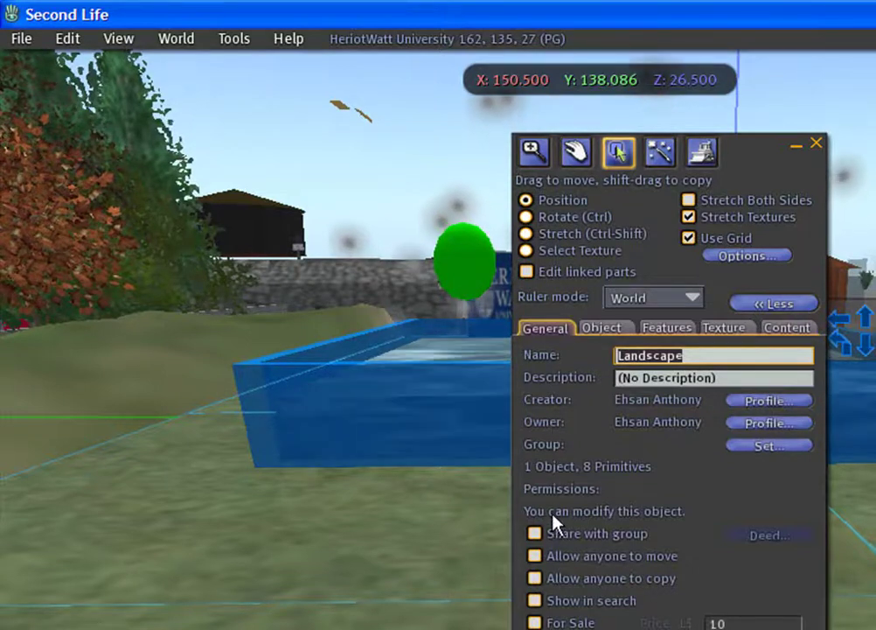
pyautogui.click(602, 332)
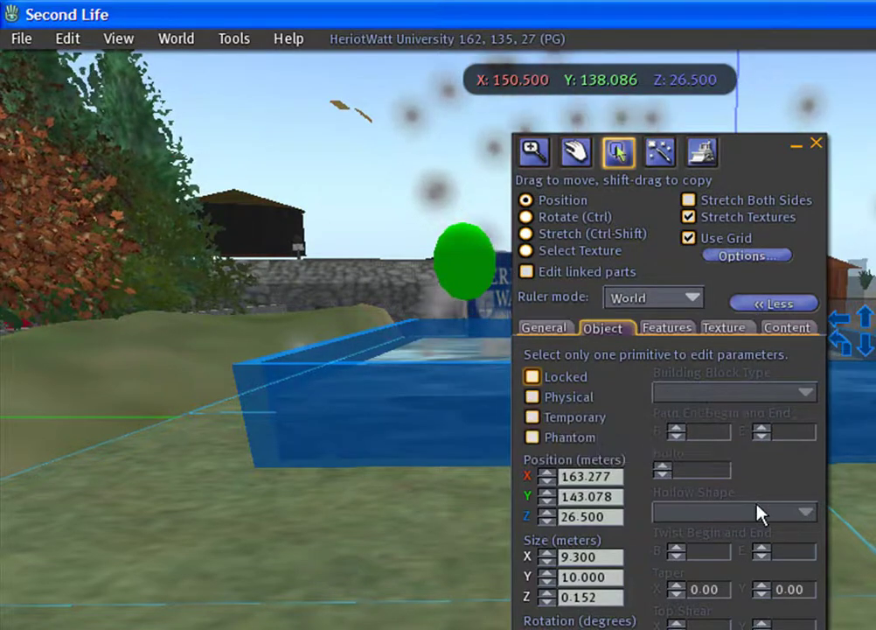
pyautogui.click(670, 336)
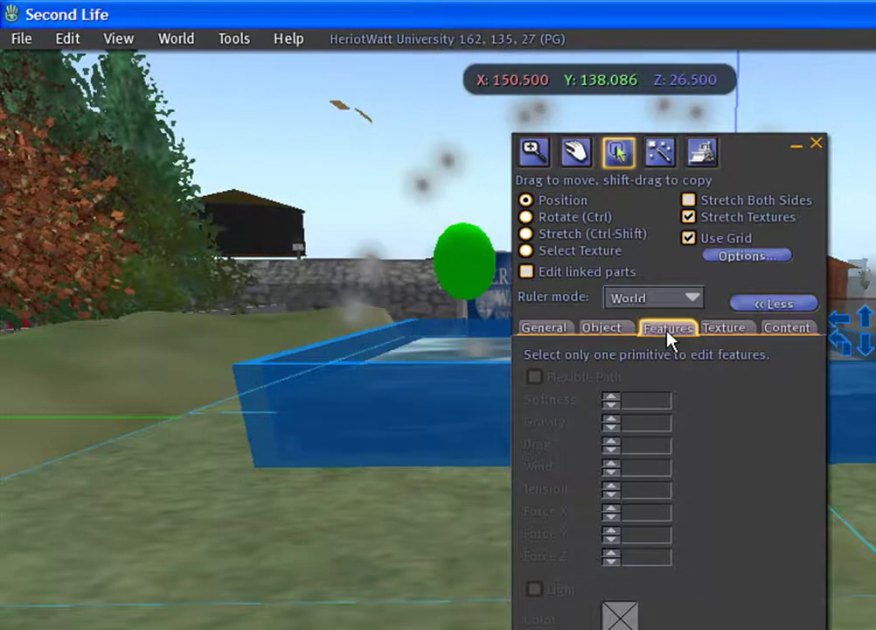
# Step: Preview the Islands - Base Rock terrain texture on the ground object, and cancel the texture change
pyautogui.click(731, 335)
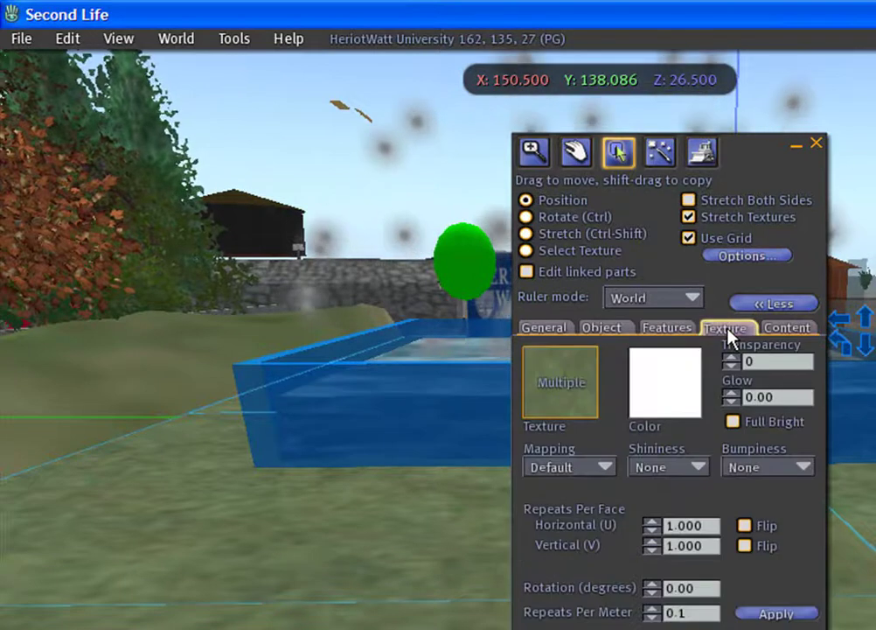
pyautogui.click(570, 395)
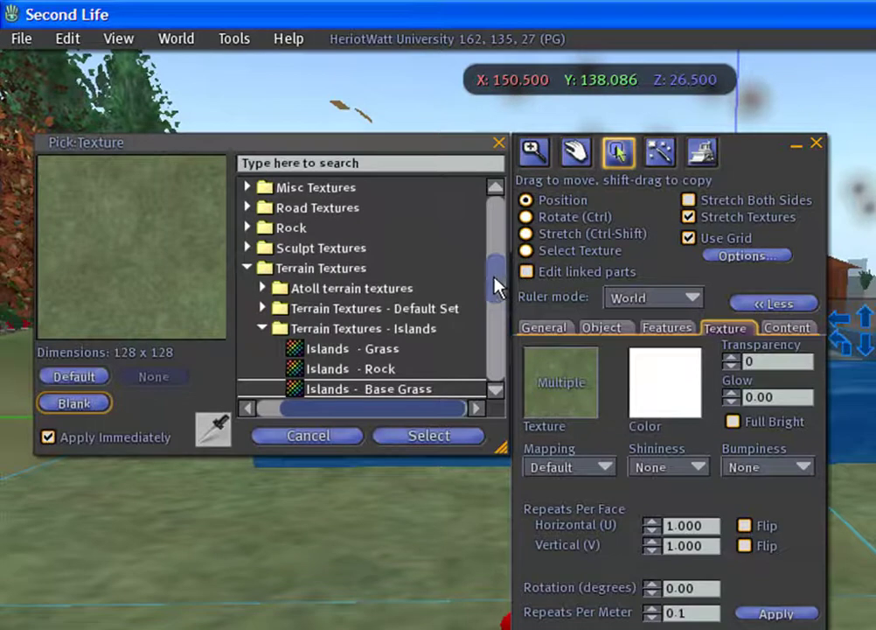
pyautogui.scroll(-3, 495, 318)
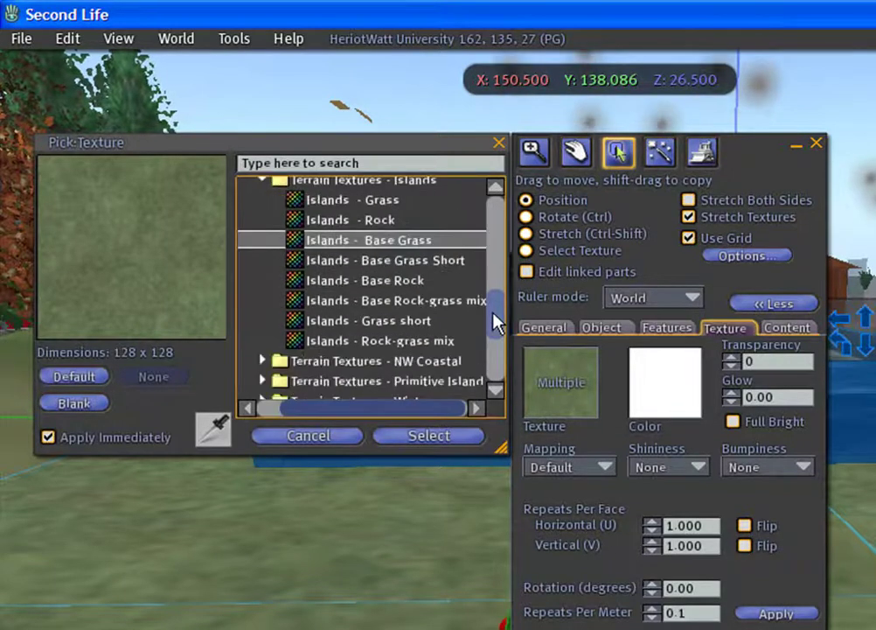
pyautogui.click(341, 261)
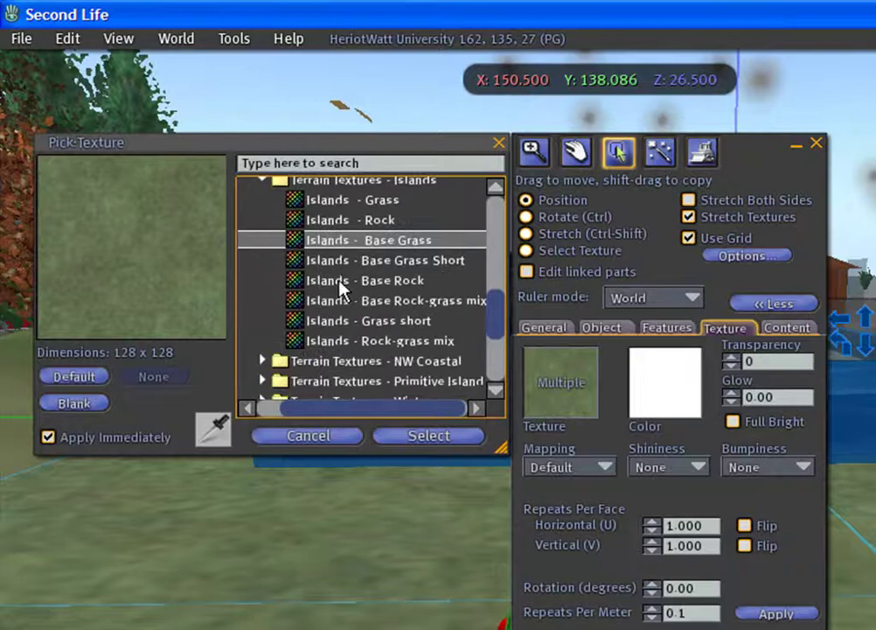
pyautogui.click(340, 279)
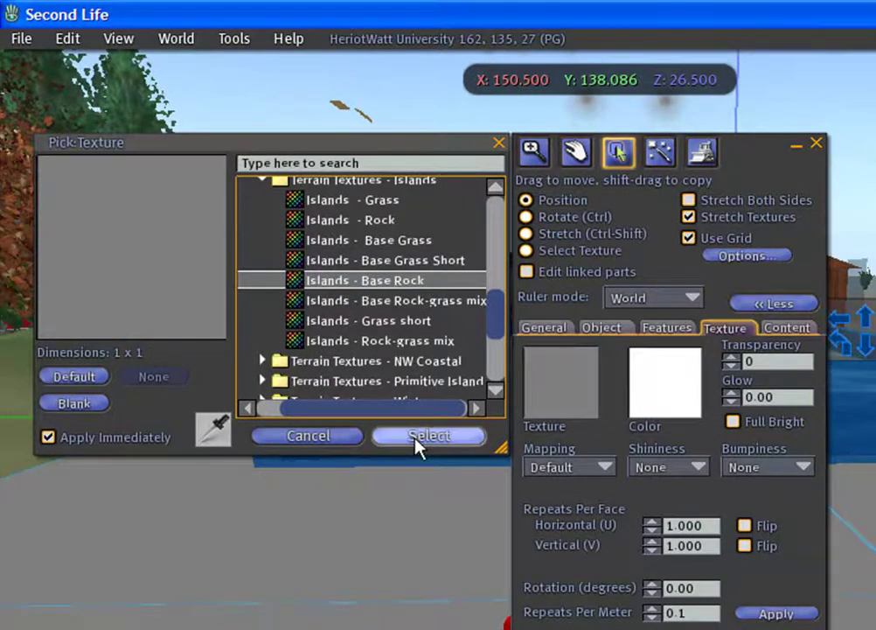
pyautogui.moveTo(308, 437); pyautogui.dragTo(416, 437)
pyautogui.click(313, 432)
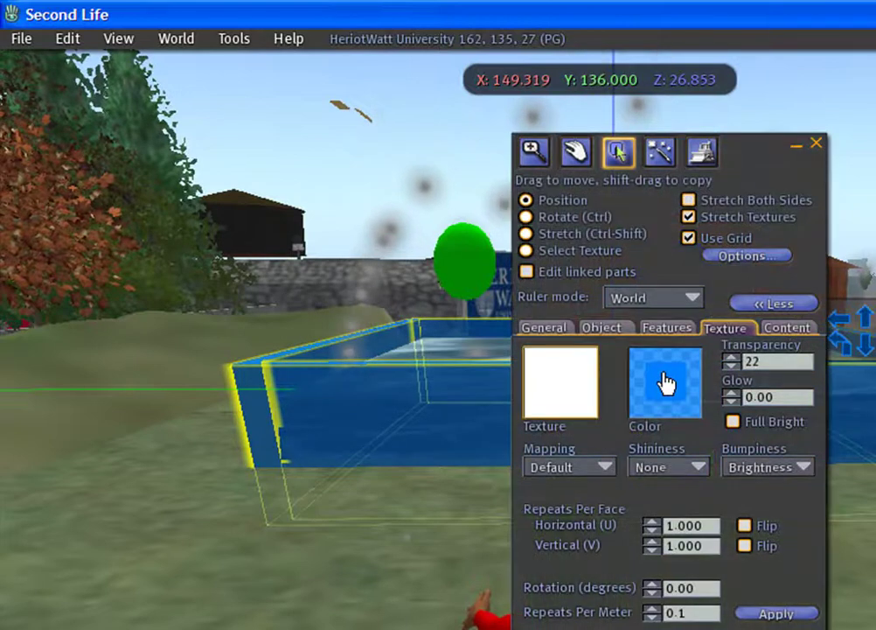
# Step: View the color choices for the pool's blue walls and dismiss them without picking a new color
pyautogui.click(665, 383)
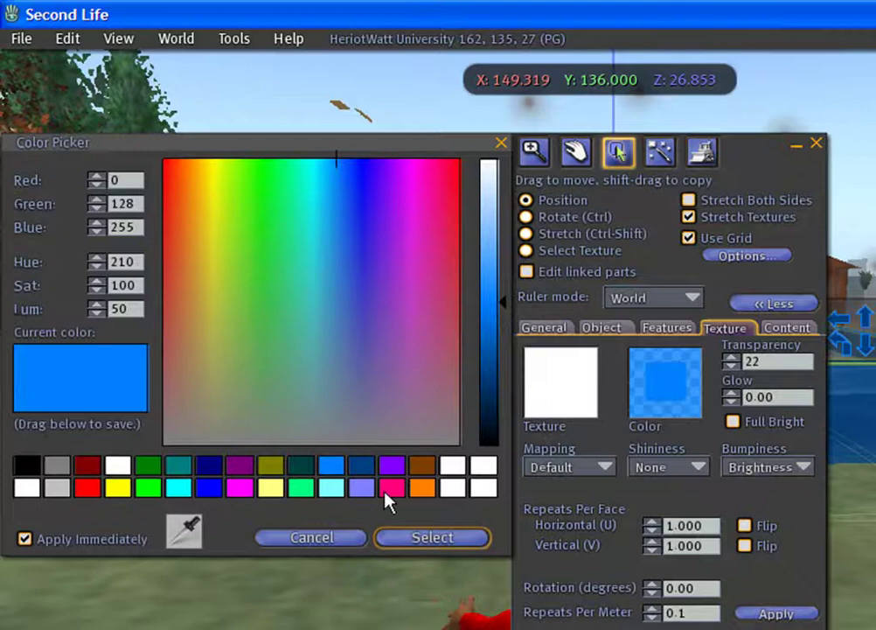
pyautogui.click(311, 537)
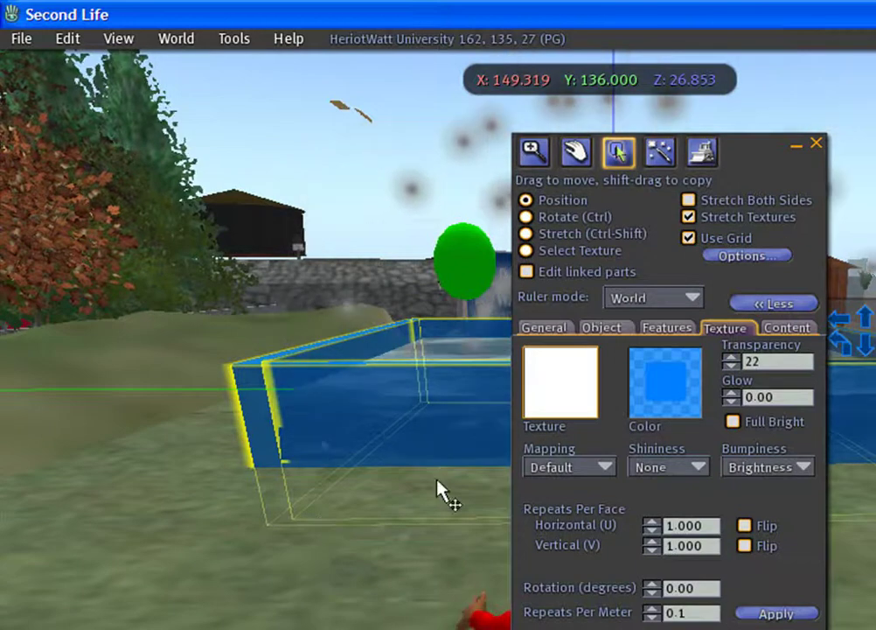
# Step: Show the pool's contents and open the inventory beside them, listing its folders from My Inventory down
pyautogui.click(789, 327)
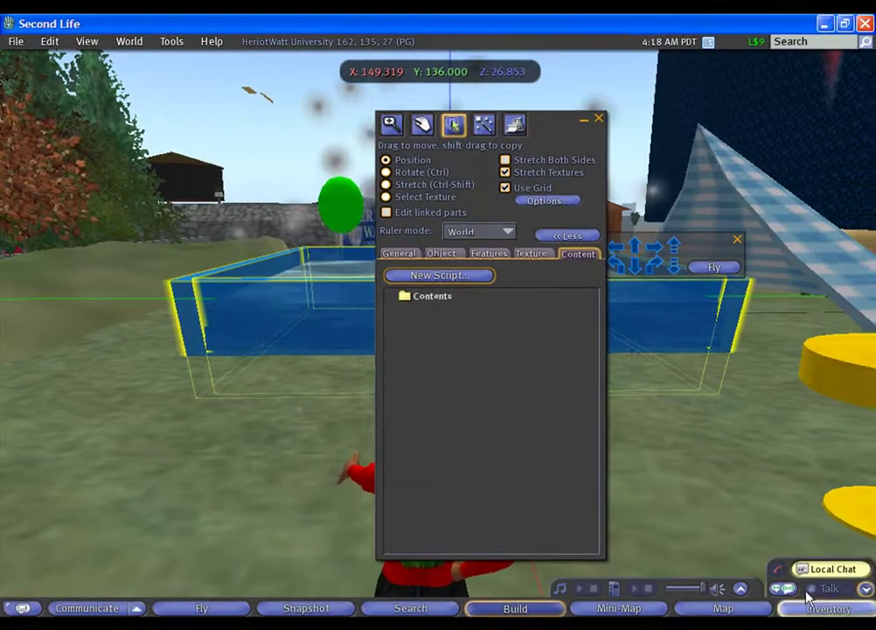
pyautogui.click(826, 607)
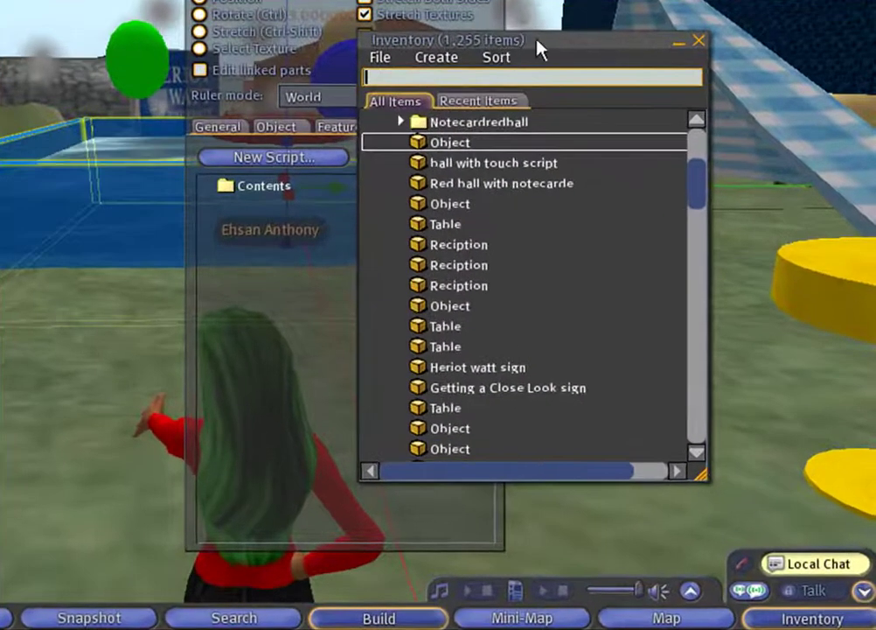
pyautogui.moveTo(550, 55); pyautogui.dragTo(683, 45)
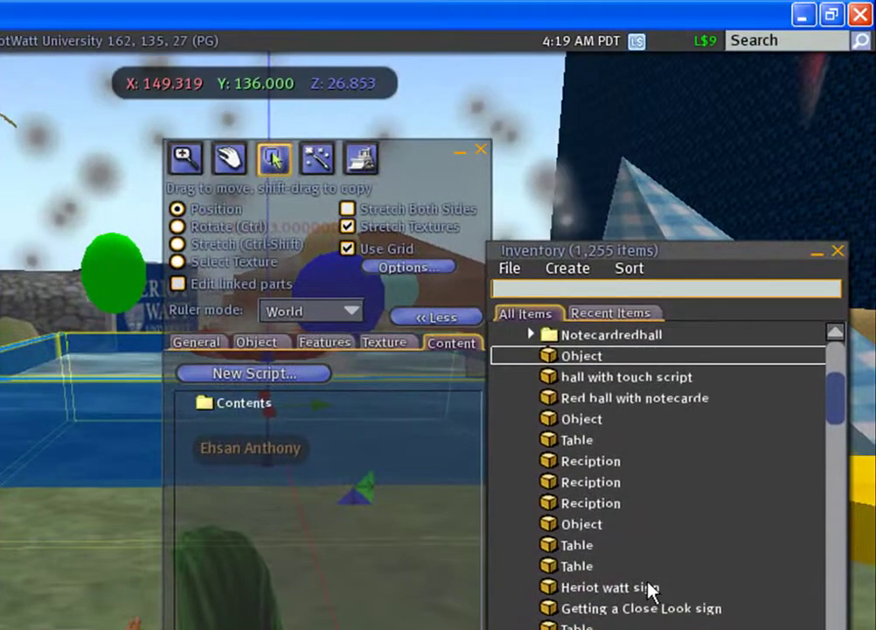
pyautogui.click(544, 290)
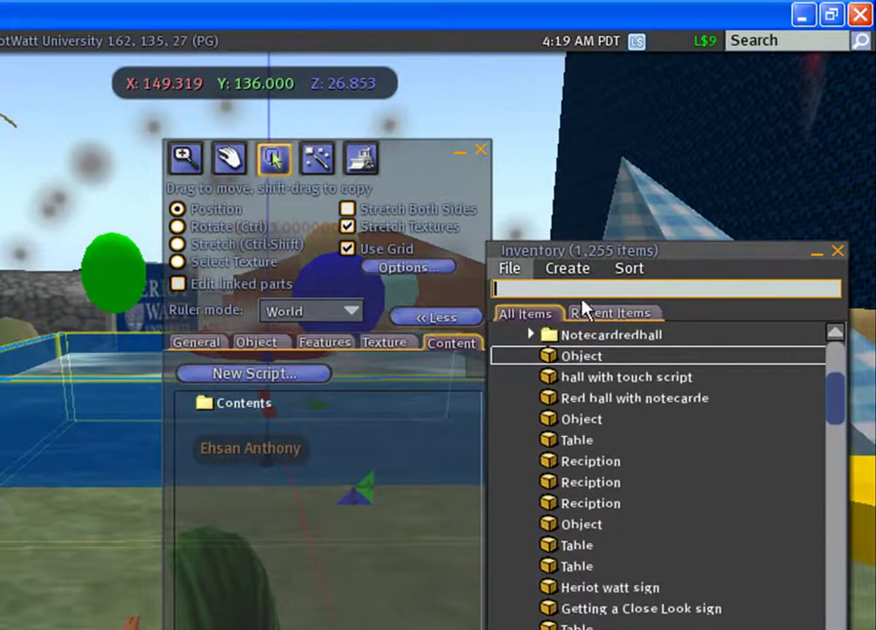
pyautogui.click(533, 313)
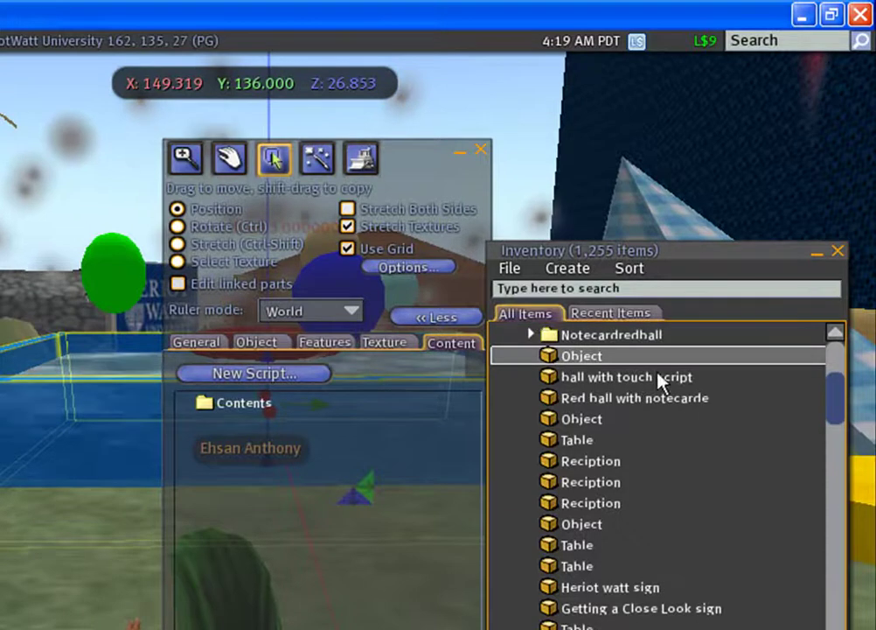
pyautogui.click(535, 315)
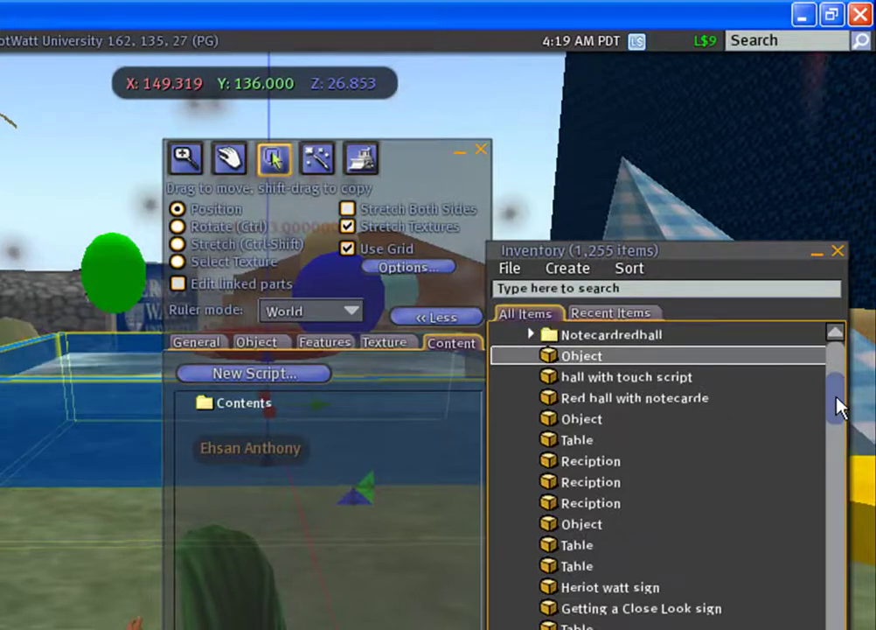
pyautogui.moveTo(841, 405); pyautogui.dragTo(835, 354)
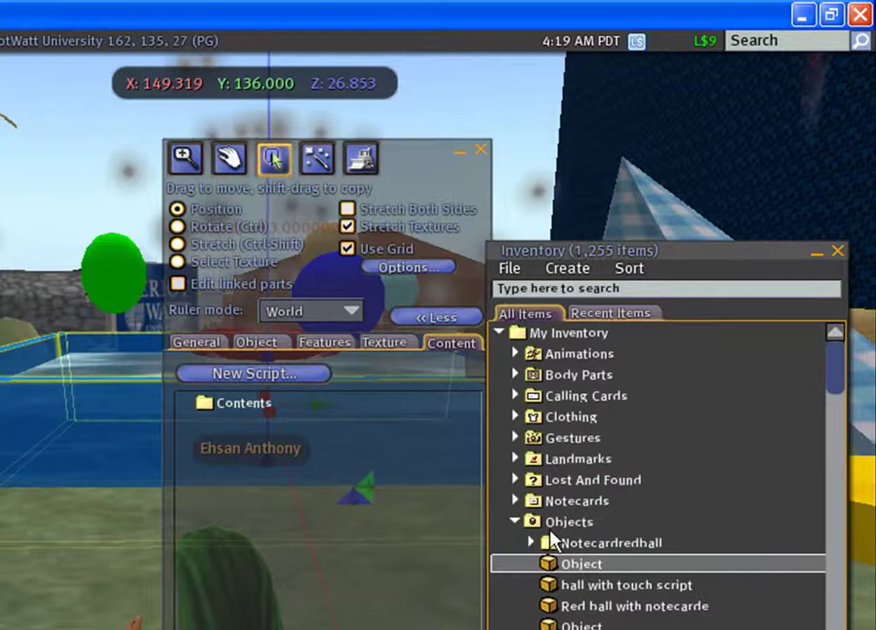
# Step: Expand the Notecards folder in the inventory and add the Health notecard to the pool's contents
pyautogui.doubleClick(553, 502)
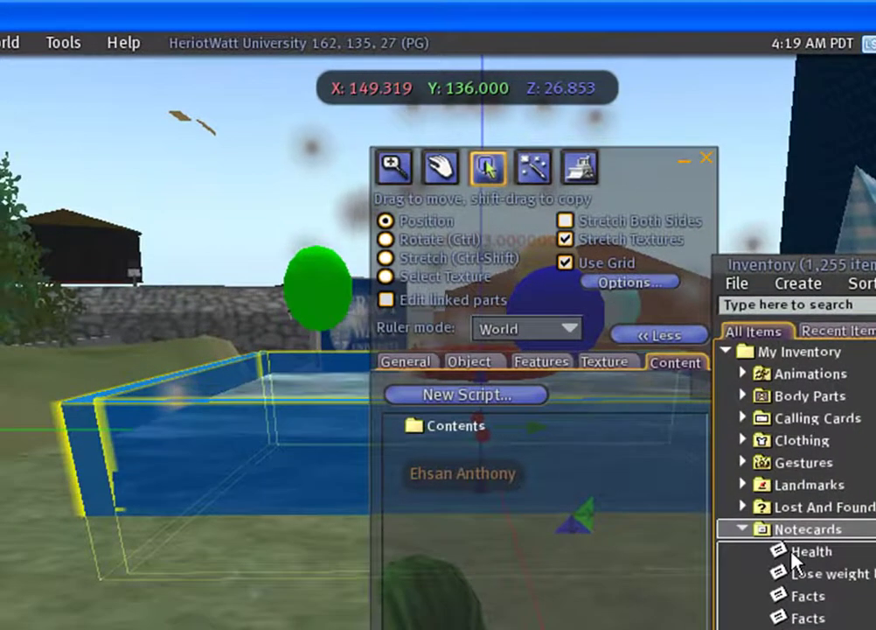
pyautogui.click(796, 553)
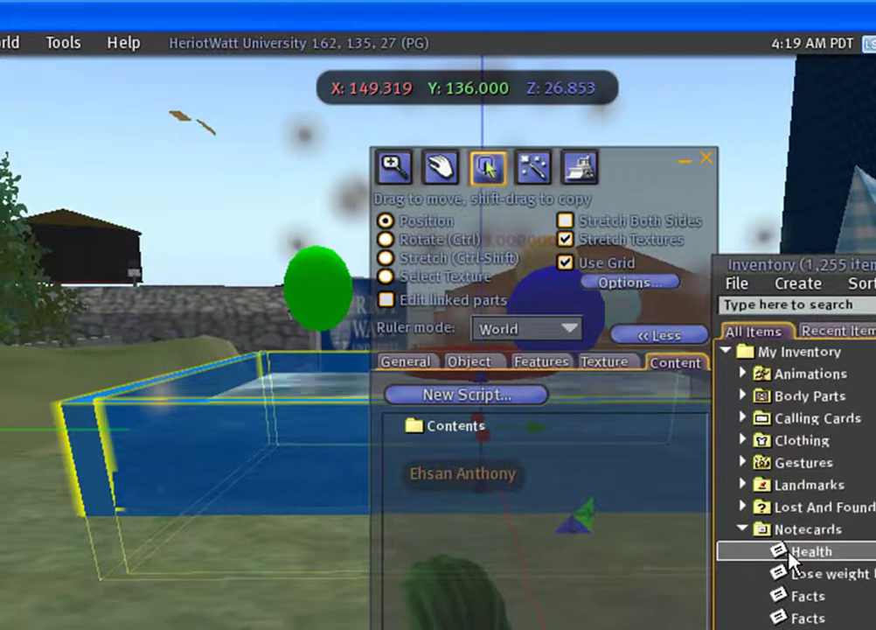
pyautogui.moveTo(791, 559)
pyautogui.mouseDown()
pyautogui.moveTo(720, 578)
pyautogui.moveTo(617, 503)
pyautogui.moveTo(453, 431)
pyautogui.mouseUp()
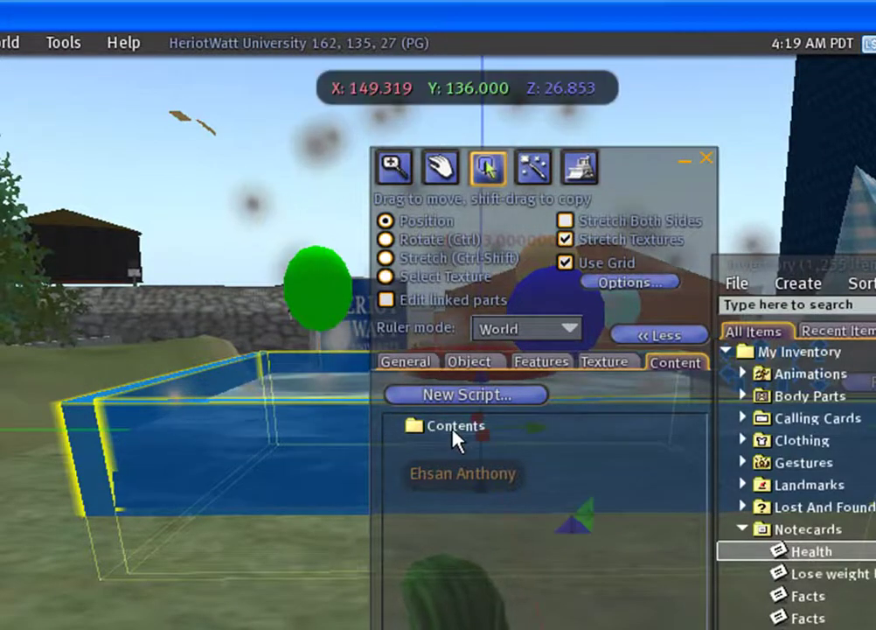